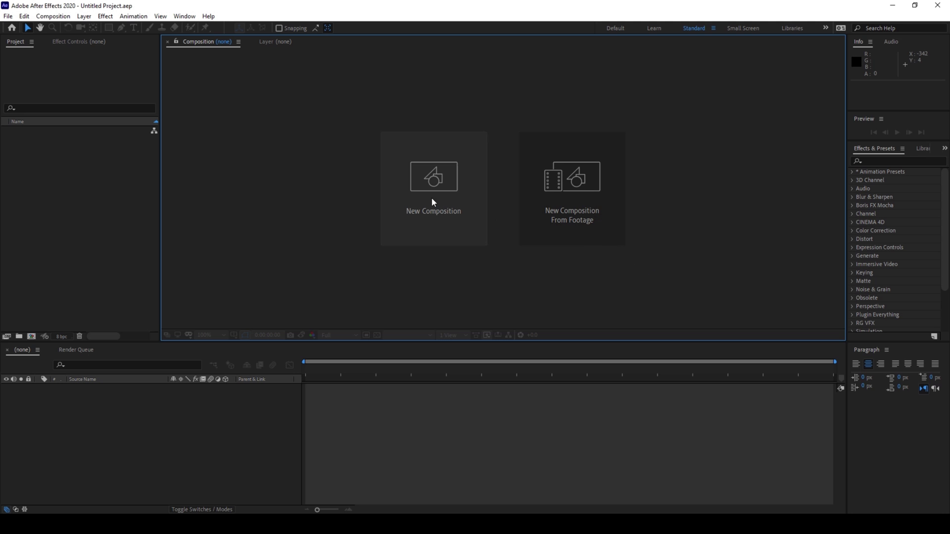
- Create a new composition named 'Progress Bar' with a duration of 0:00:05:00
click(434, 179)
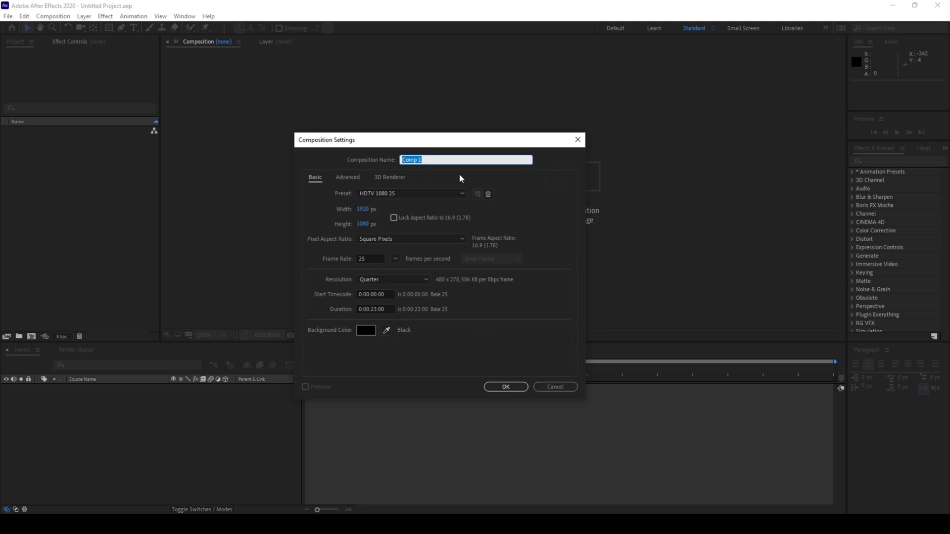
text(Progress)
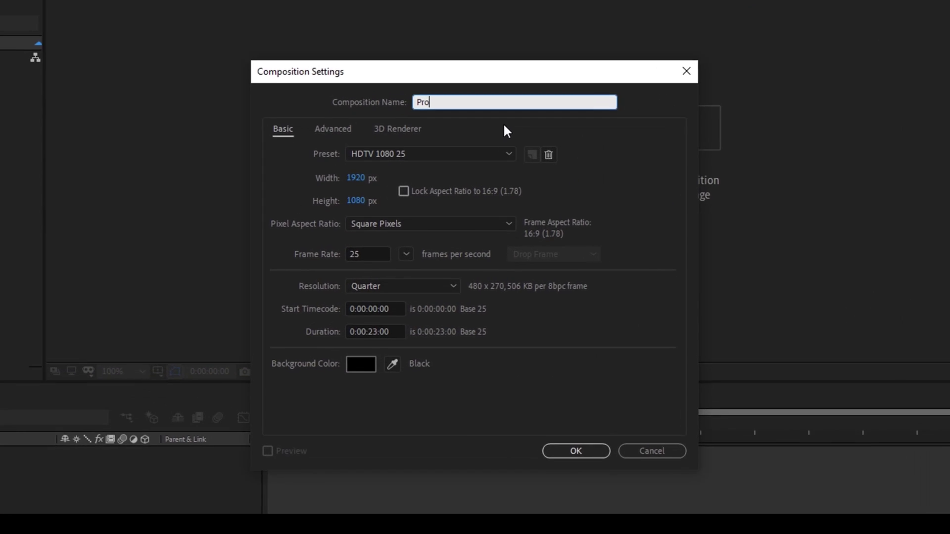
text( Bar)
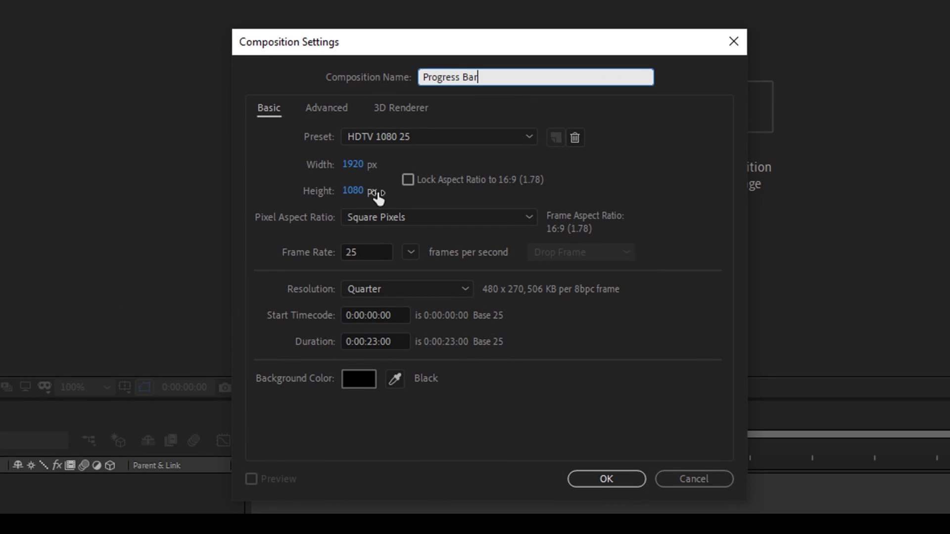
click(378, 342)
key(BackSpace)
text(5)
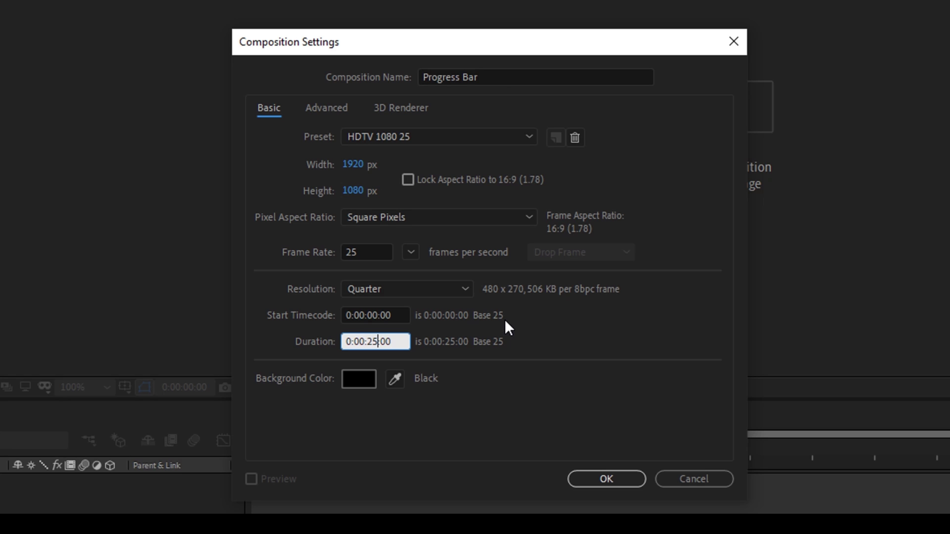
key(Left)
key(BackSpace)
text(0)
key(Return)
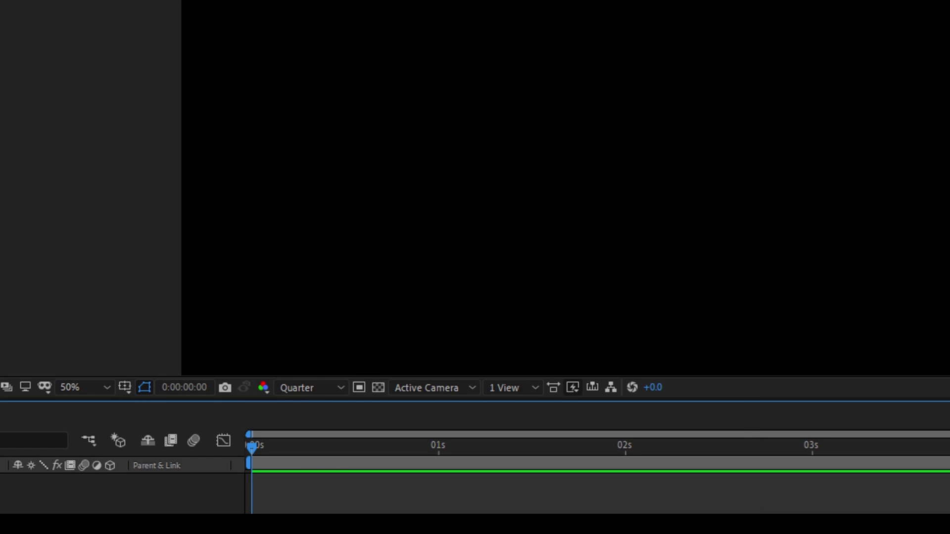
click(102, 19)
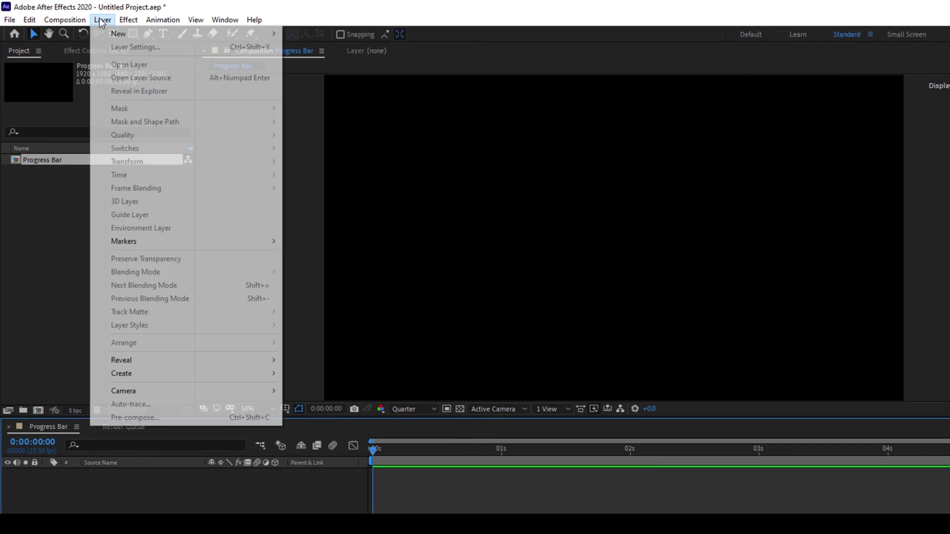
- Add a 1920×1080 solid named 'Background' with cyan colour 00FFEA
mouse_move(116, 33)
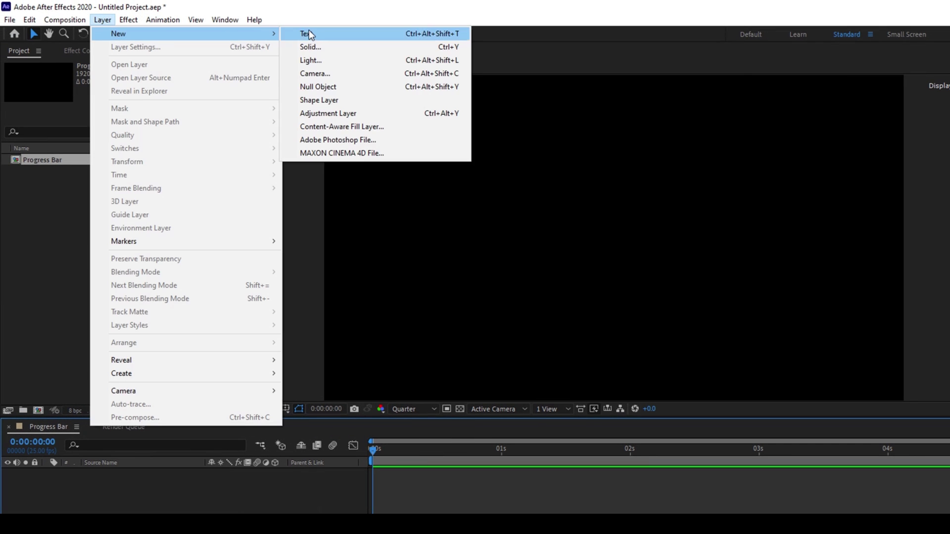
click(309, 46)
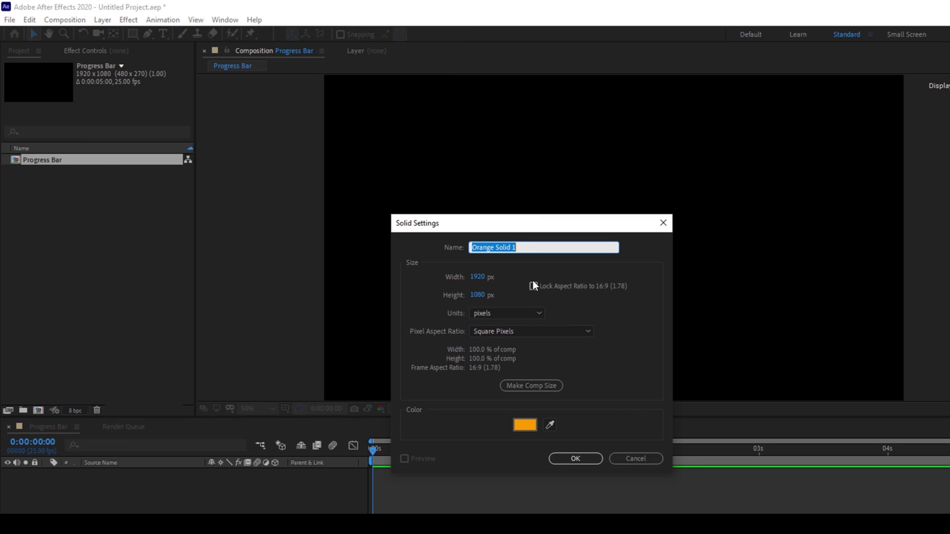
text(Background)
click(529, 424)
click(213, 236)
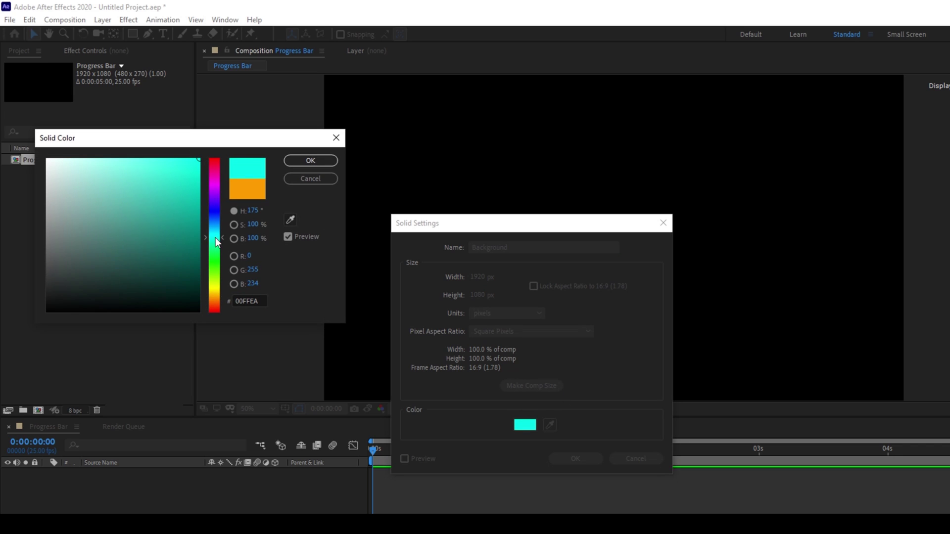
click(310, 160)
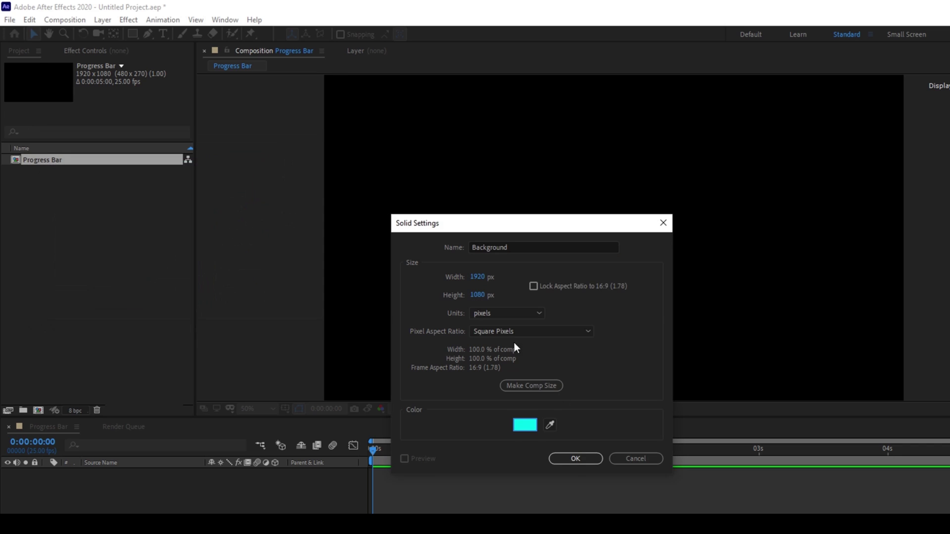
click(578, 460)
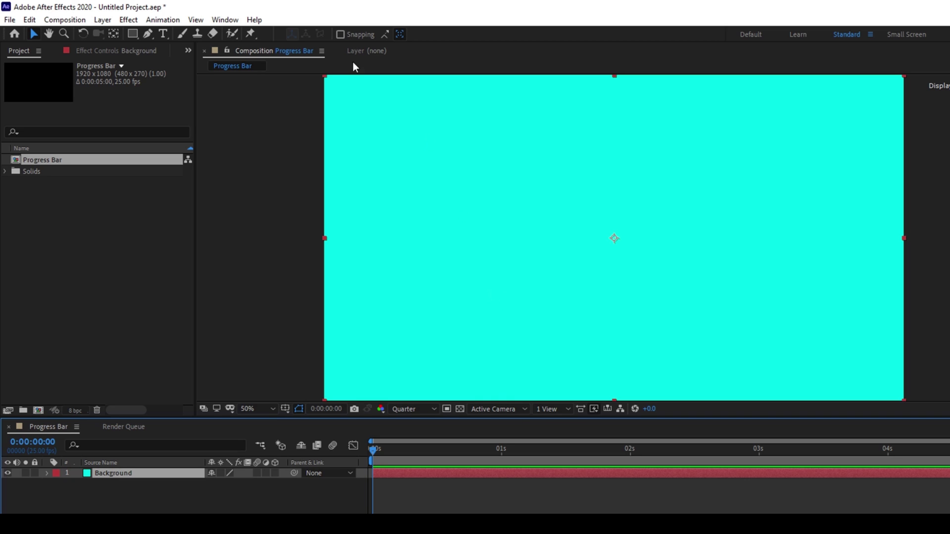
- Draw a horizontal Pen line across the frame's middle, from left of centre to the right
click(147, 33)
click(137, 504)
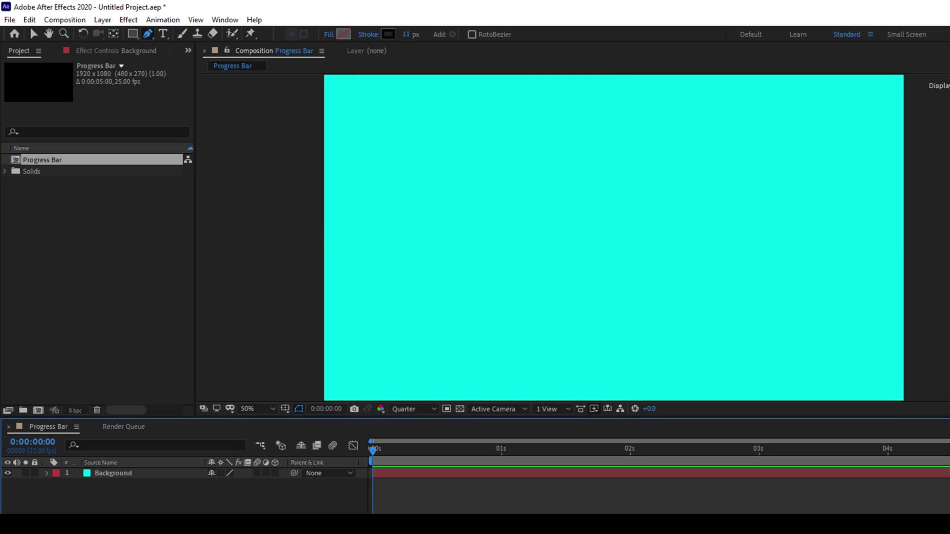
click(405, 254)
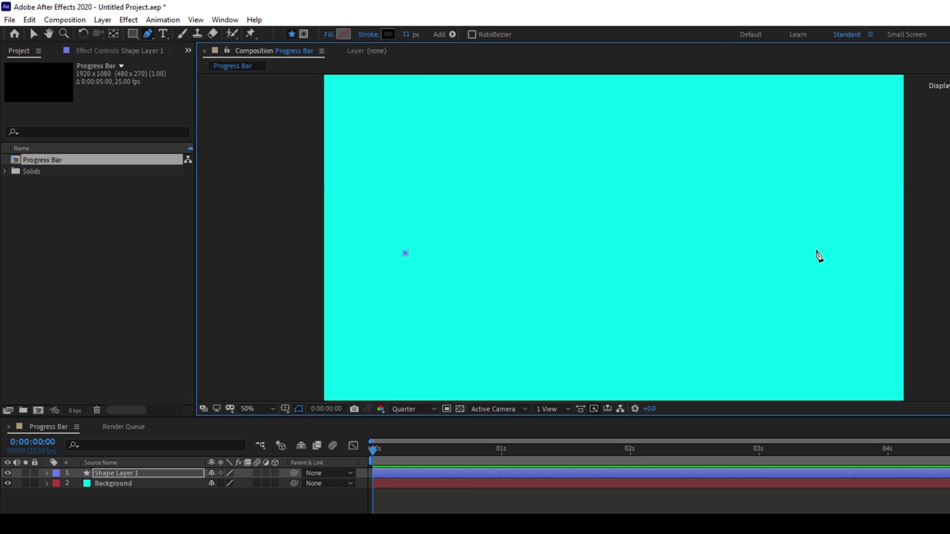
click(817, 254)
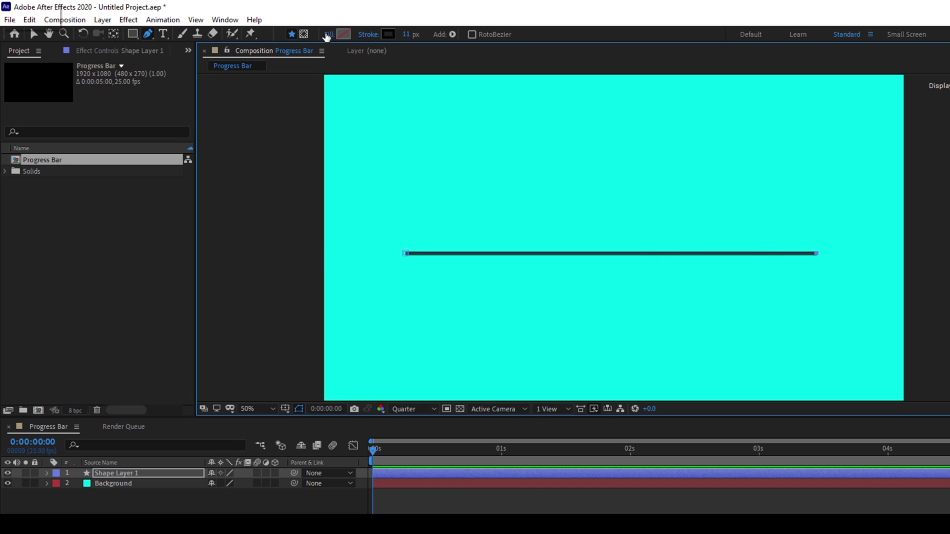
- Set the line's fill to None and thicken its black stroke to 97 px
click(328, 35)
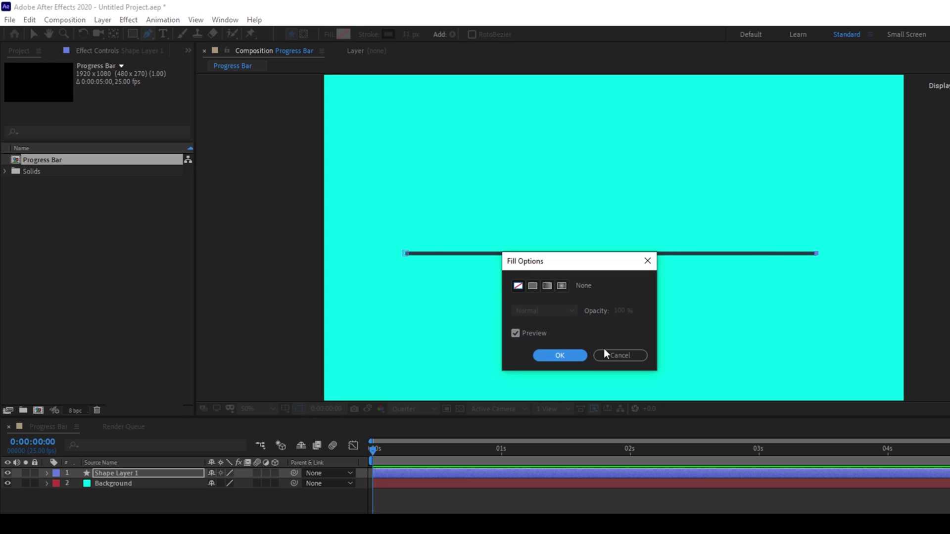
click(560, 355)
mouse_move(407, 34)
mouse_down()
mouse_move(510, 52)
mouse_move(476, 55)
mouse_move(484, 63)
mouse_up()
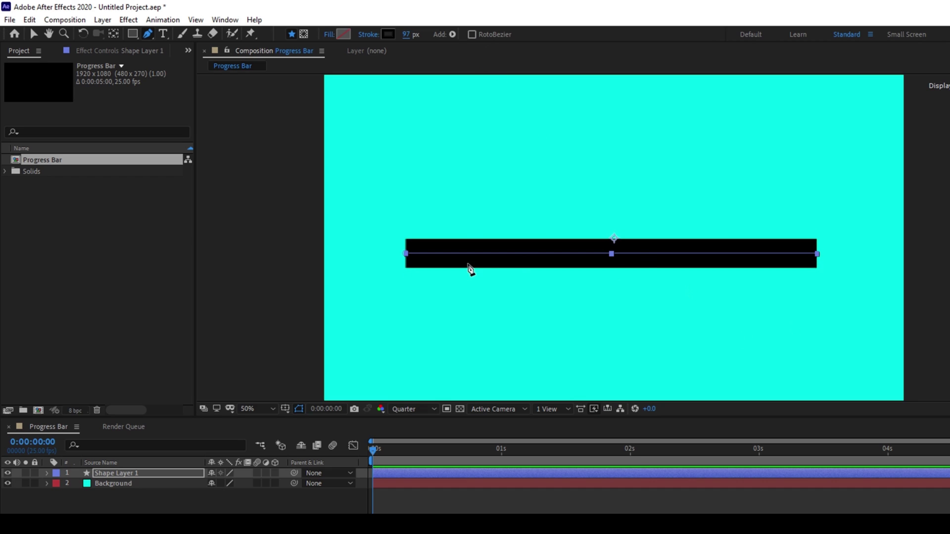
click(46, 473)
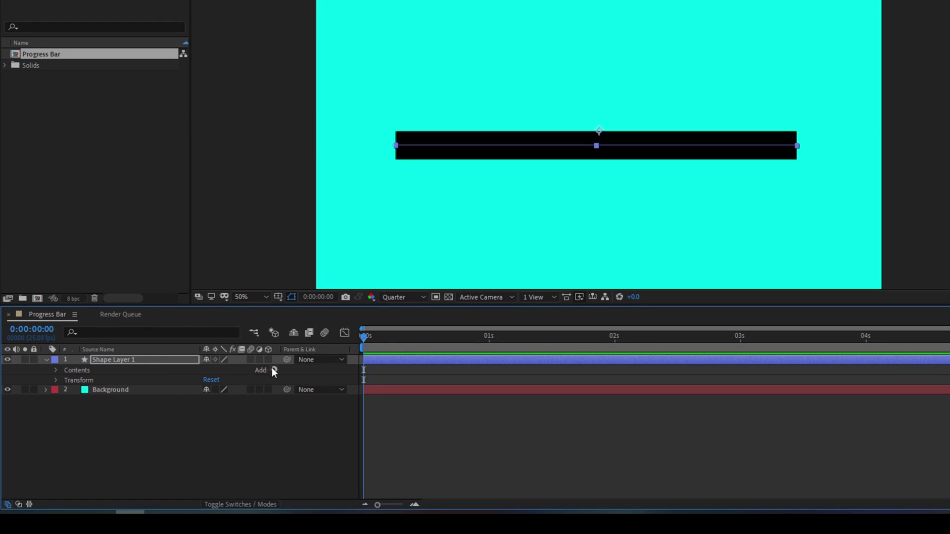
- Add Trim Paths to the shape and keyframe End at 0% at 1 second
click(273, 370)
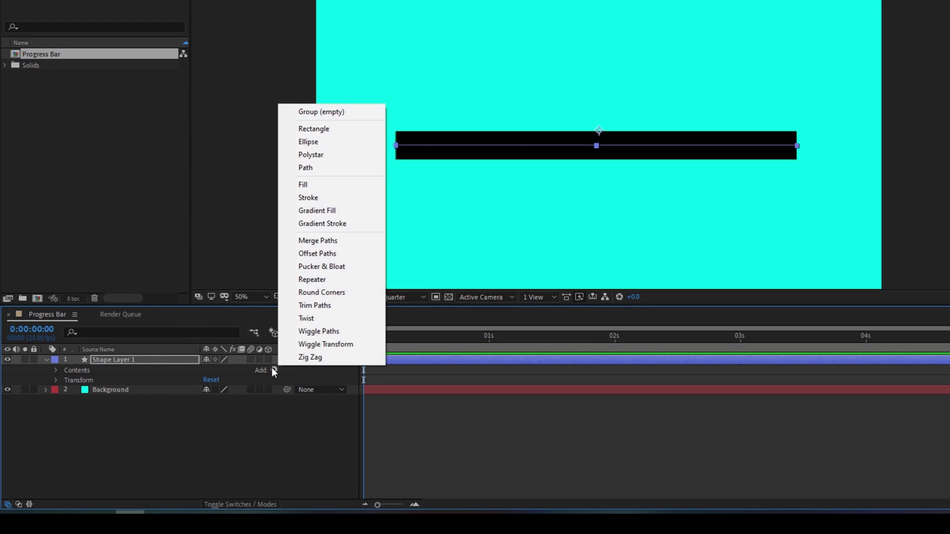
click(321, 306)
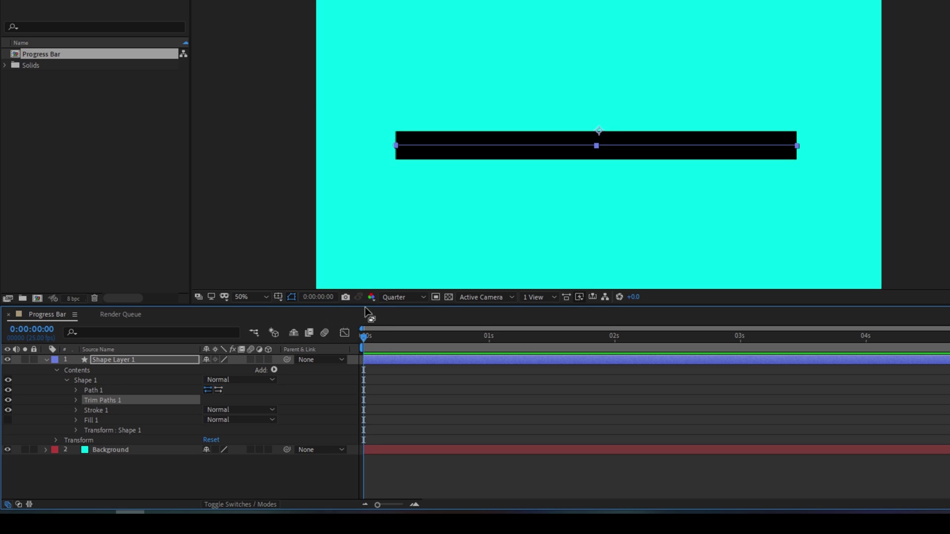
click(77, 400)
click(488, 335)
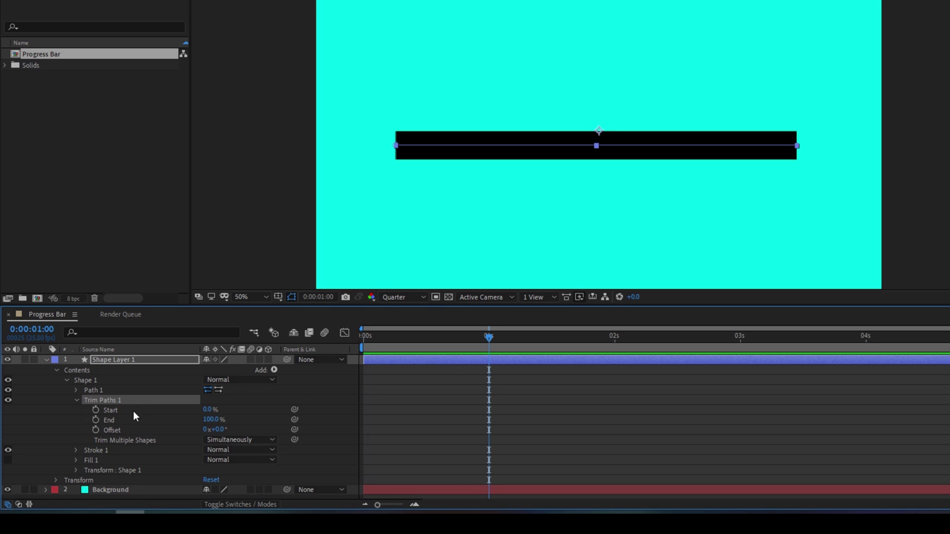
click(96, 420)
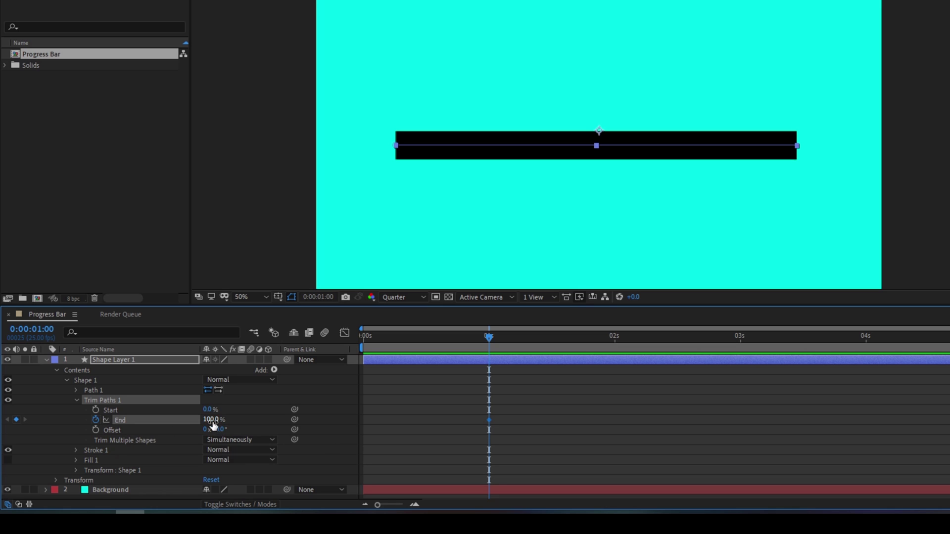
drag(212, 420, 118, 430)
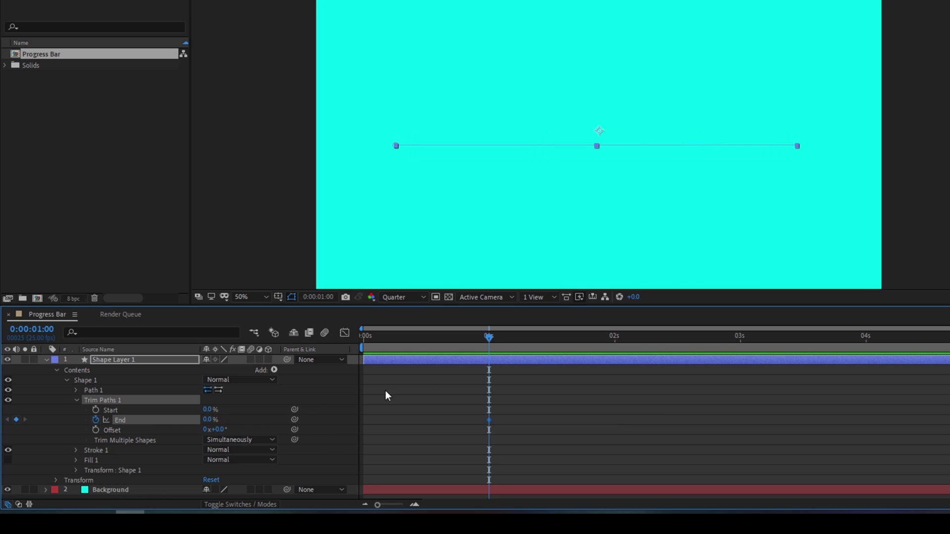
- Keyframe Trim Paths End at 100% at the 4-second mark
click(865, 334)
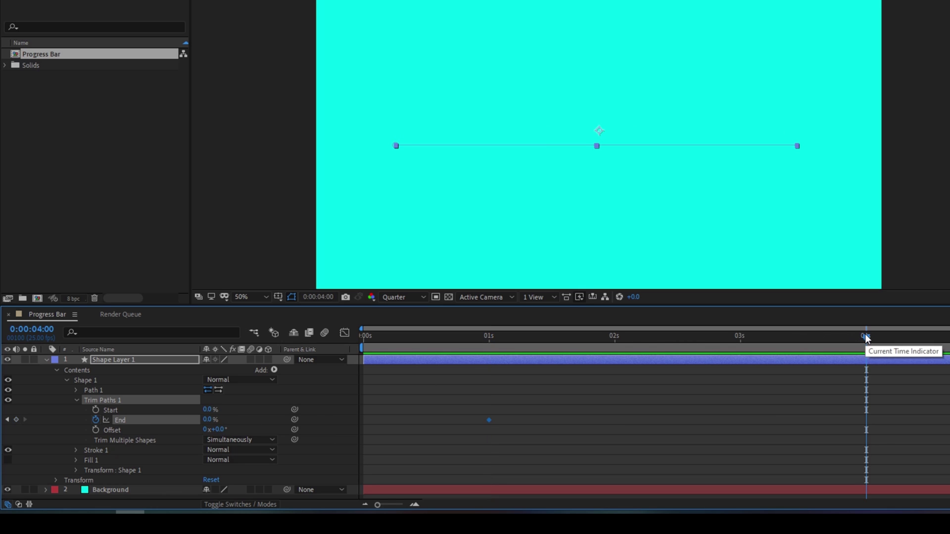
drag(207, 421, 212, 420)
click(212, 420)
text(1)
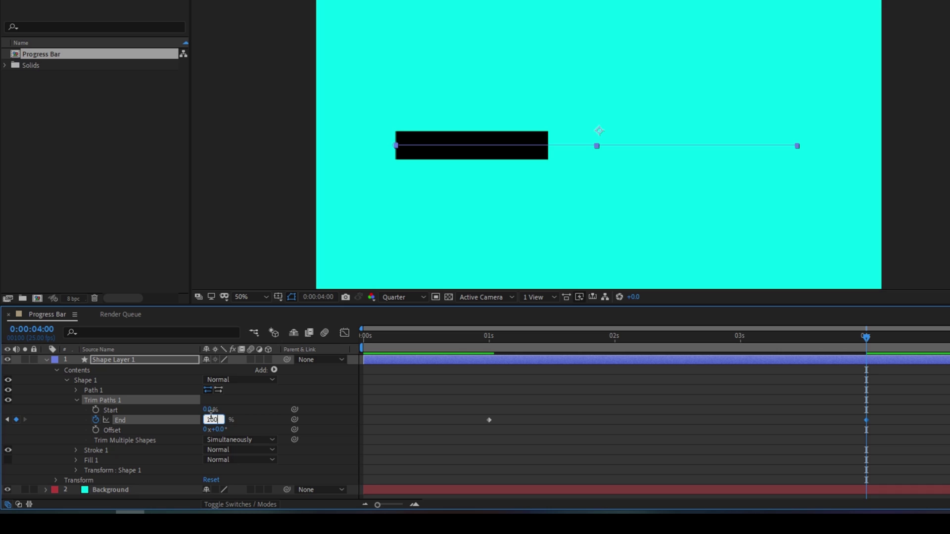
text(00)
key(Return)
- Preview the bar growing from the first frame, then select both End keyframes
click(363, 337)
click(358, 339)
key(space)
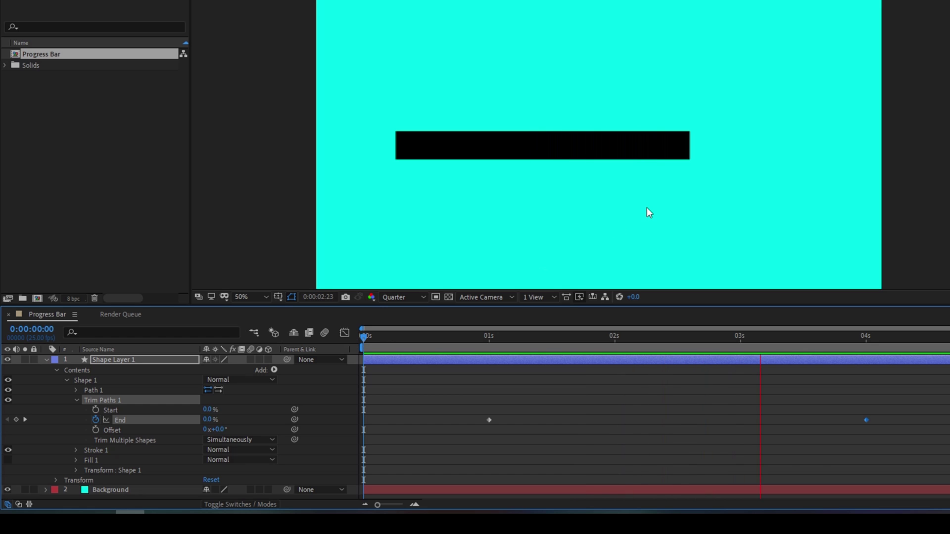
drag(862, 338, 866, 338)
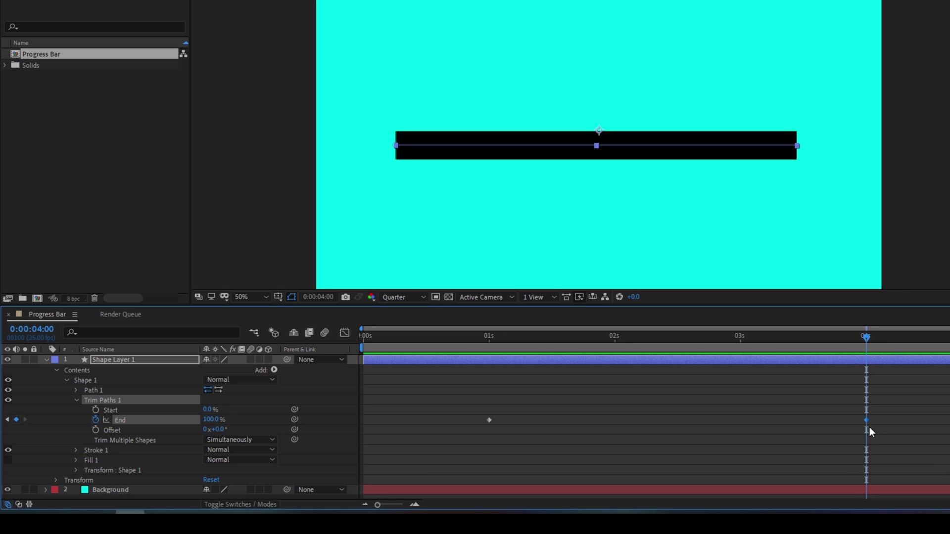
drag(470, 406, 873, 452)
- Apply Keyframe Assistant > Easy Ease to both End keyframes
right_click(866, 420)
mouse_move(879, 412)
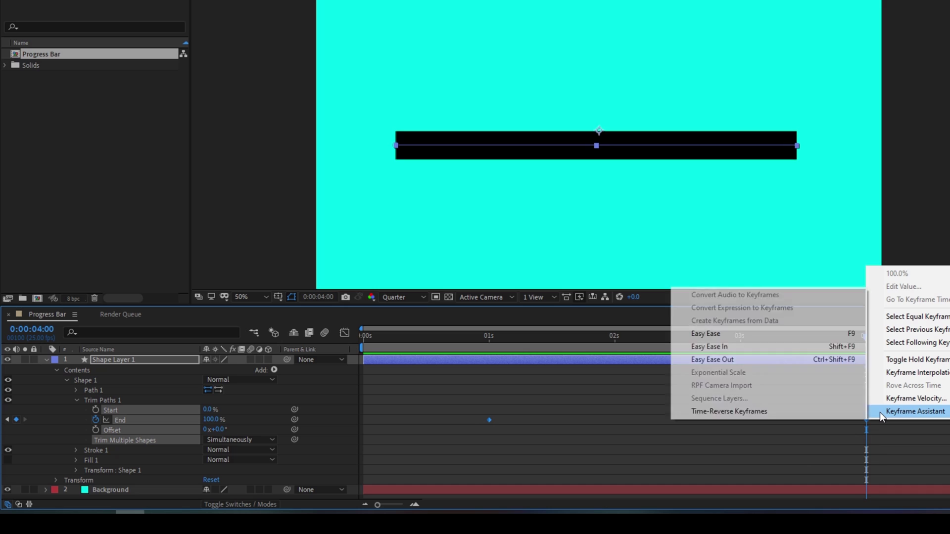
click(688, 334)
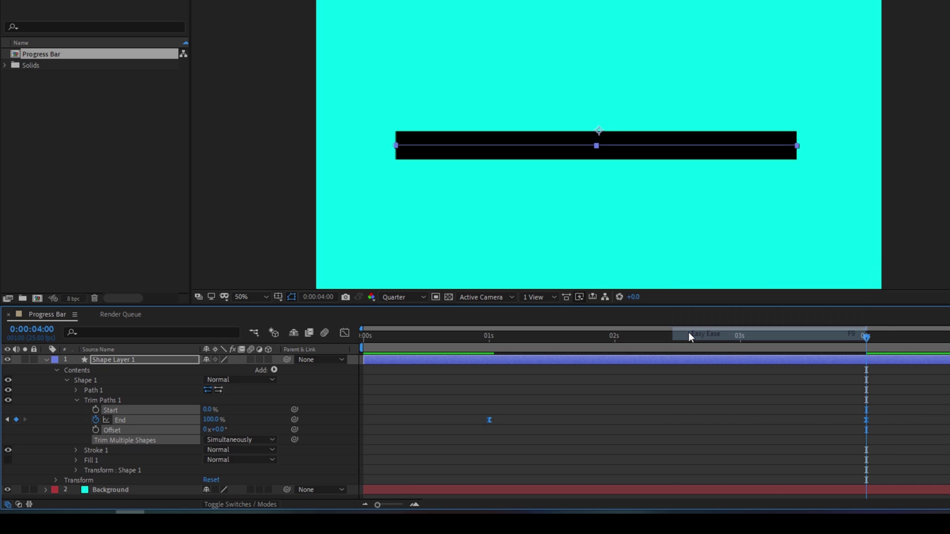
- In the Graph Editor's speed graph, drag the influence handle left so growth starts fast and slows
click(343, 332)
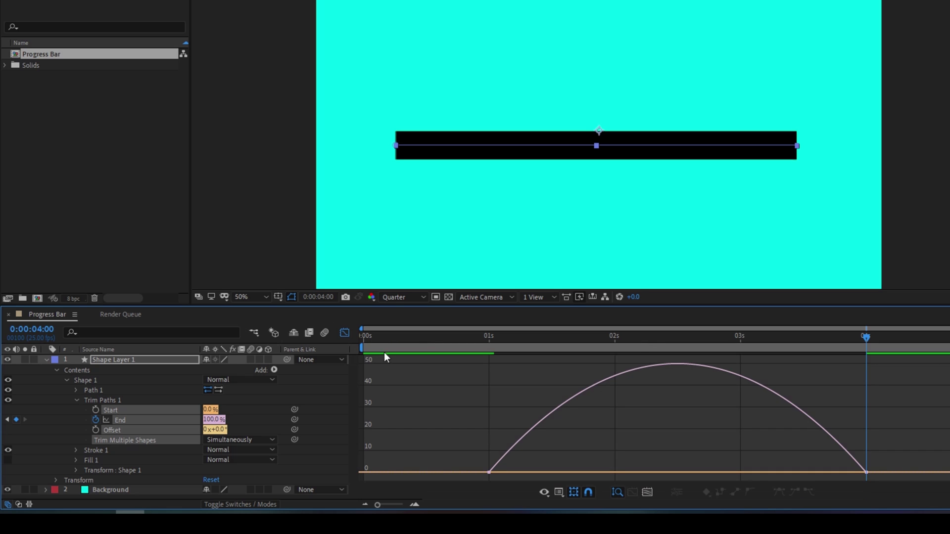
right_click(496, 401)
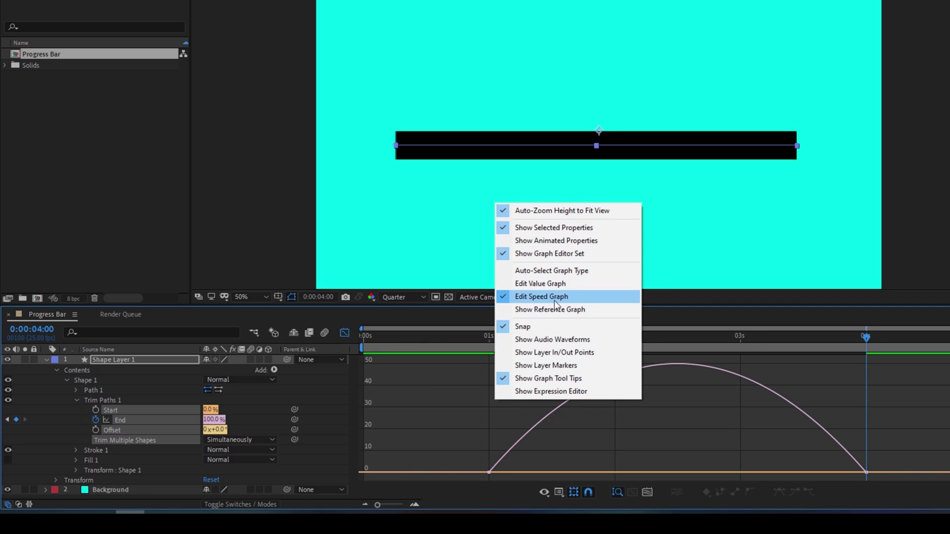
click(863, 474)
click(866, 472)
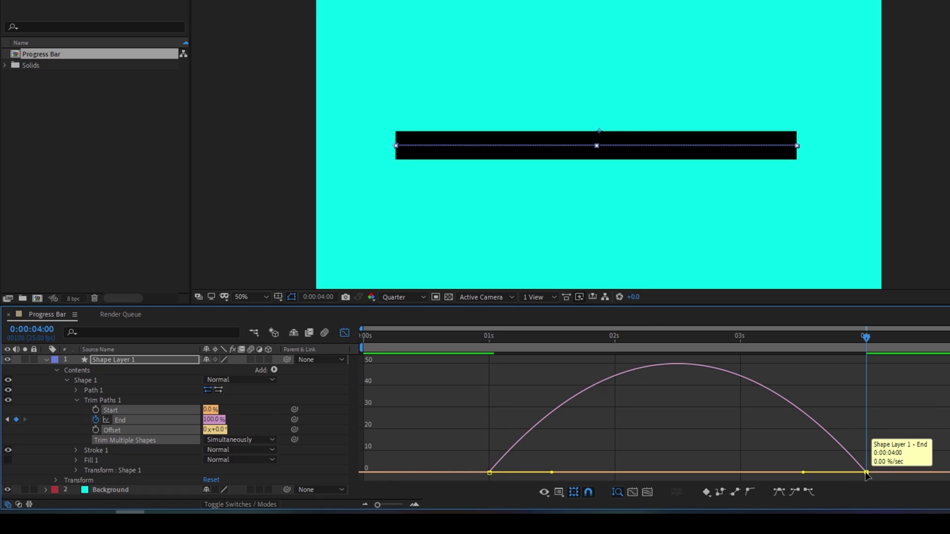
drag(802, 473, 643, 465)
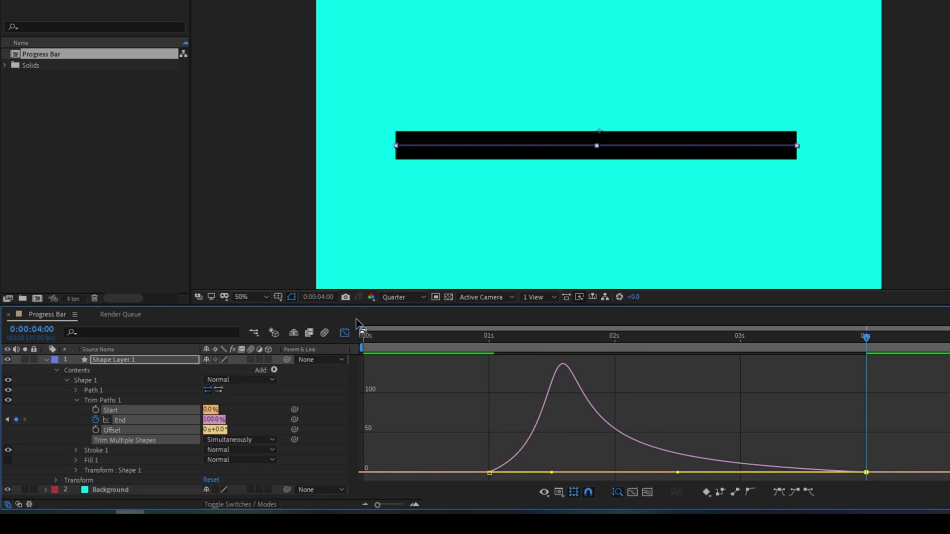
- Return to the layer timeline and preview the eased fill from just before 1 second
click(345, 332)
click(468, 348)
key(space)
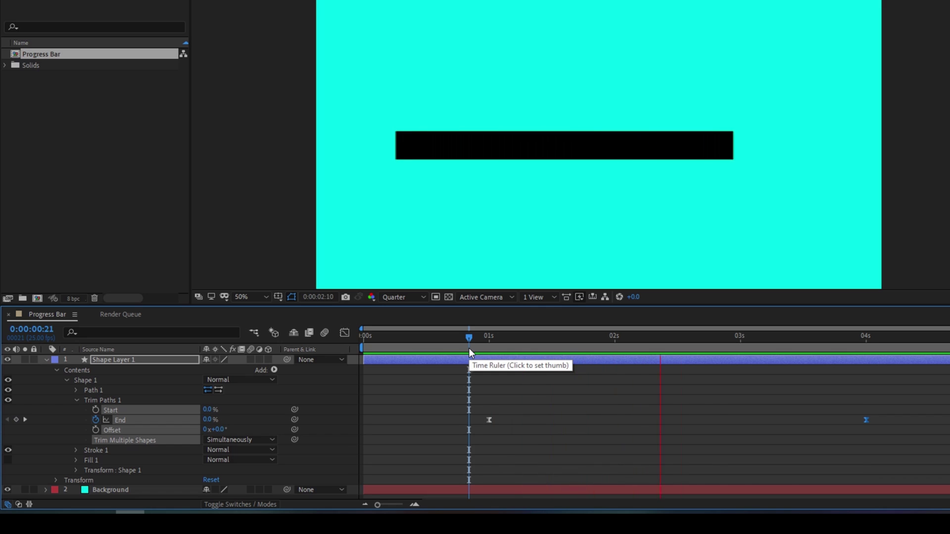
key(space)
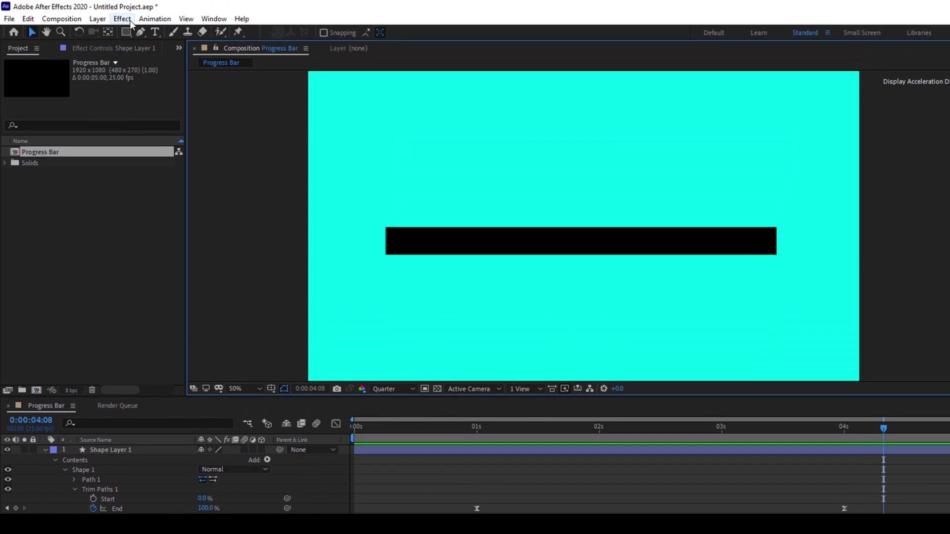
- Draw a rectangle with a 10 px black stroke around the bar
click(126, 33)
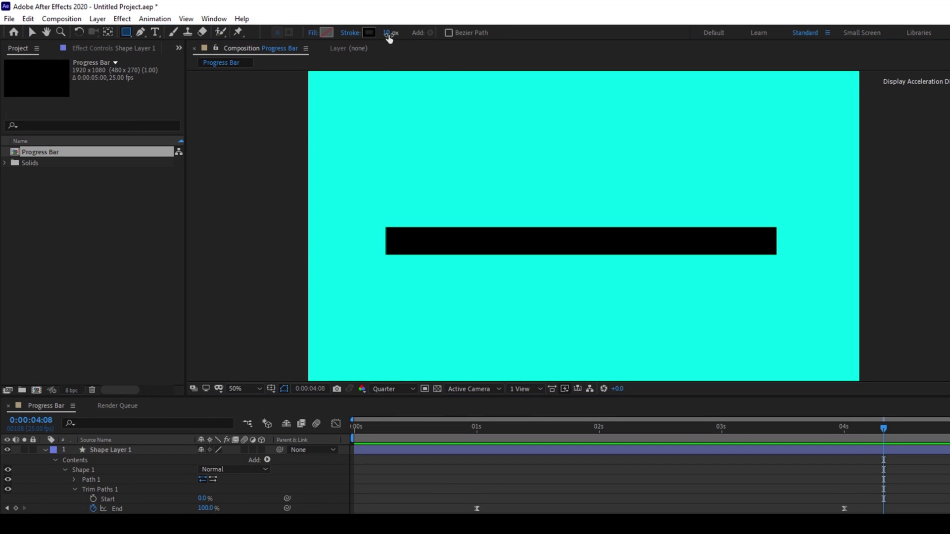
click(389, 33)
key(Return)
drag(366, 213, 794, 269)
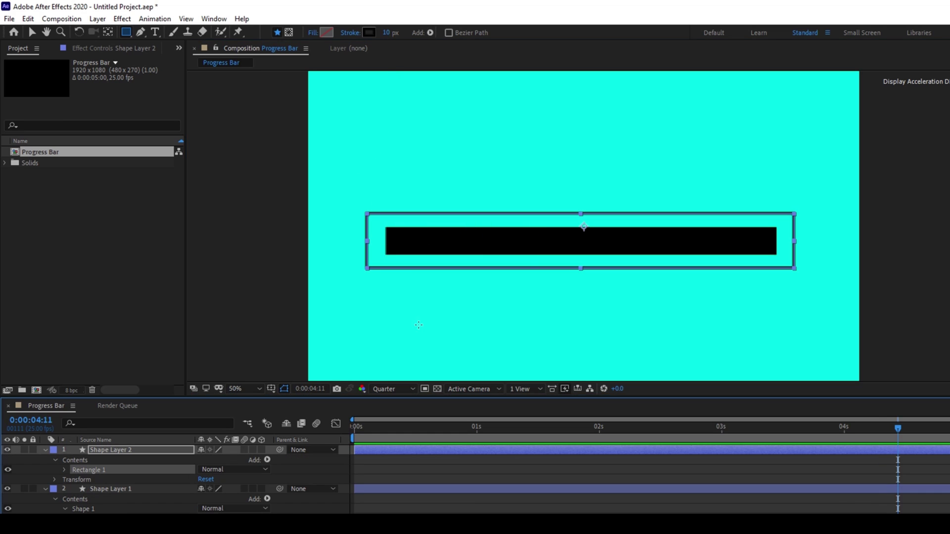
- Narrow the outline rectangle to match the bar's width and scrub to watch the bar fill
key(v)
drag(369, 242, 386, 243)
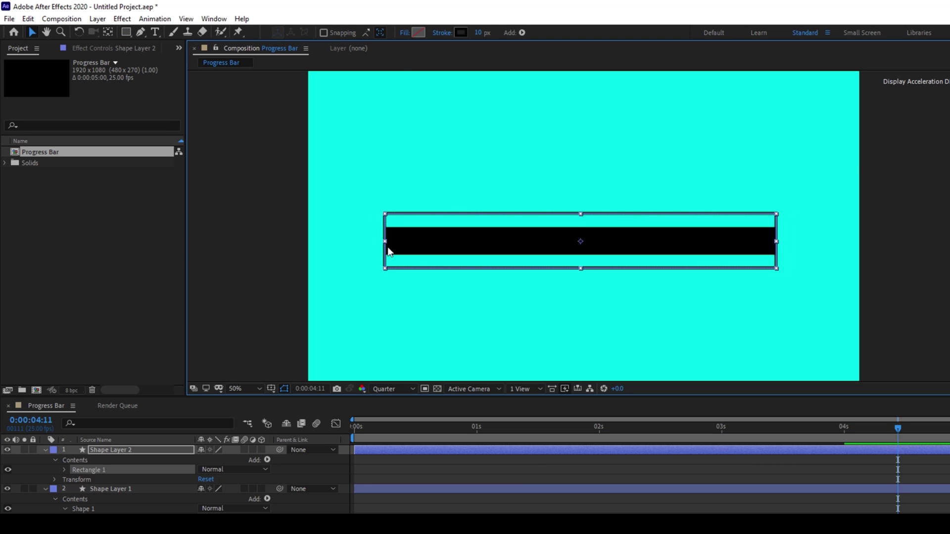
click(388, 426)
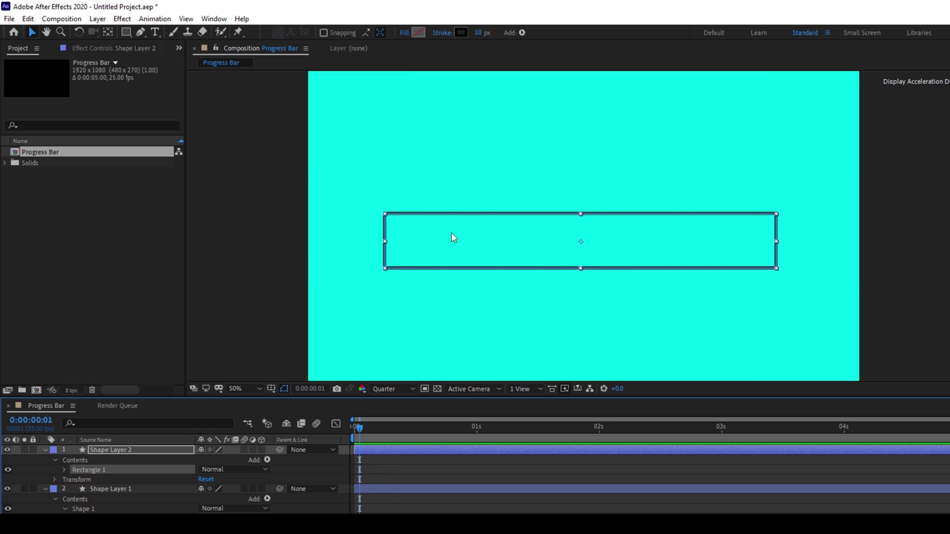
drag(364, 427, 604, 441)
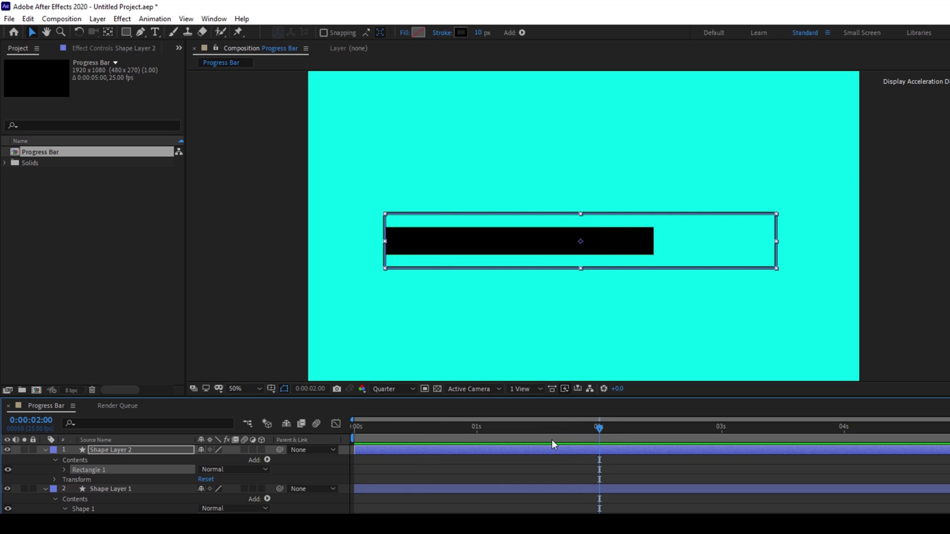
- Create a text box above the progress bar with the Type Tool
click(156, 31)
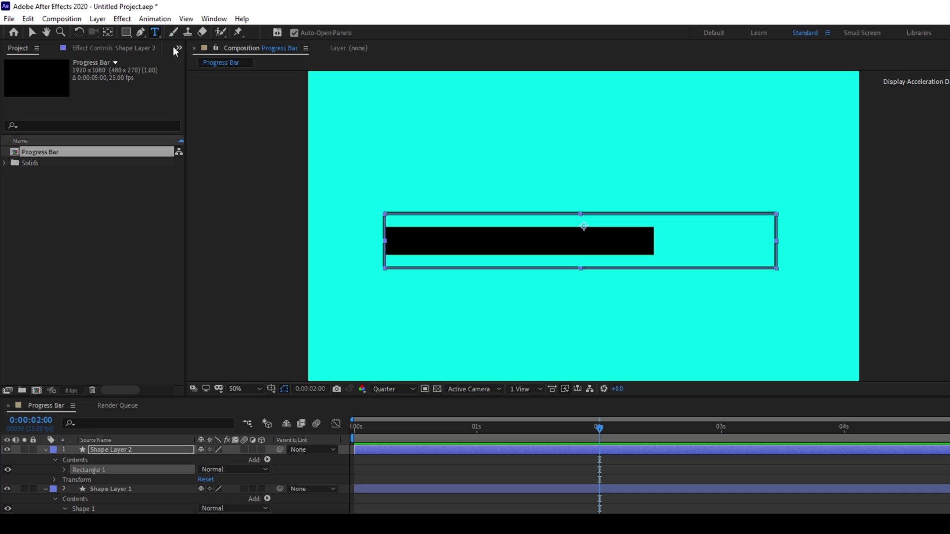
drag(379, 155, 462, 208)
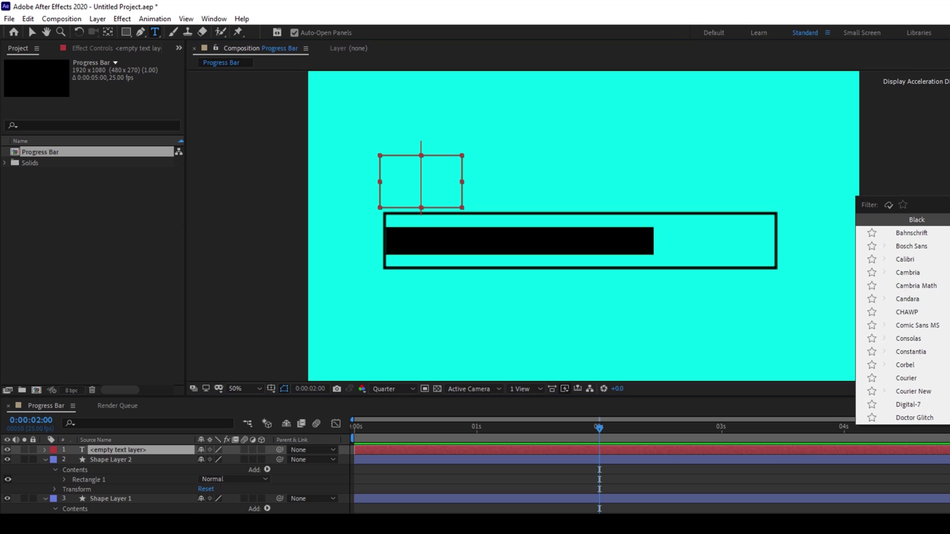
key(Escape)
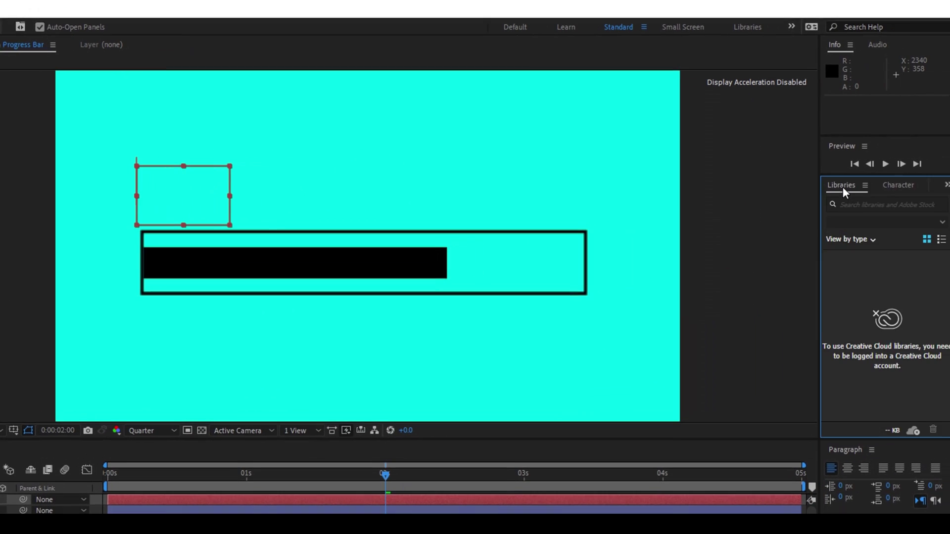
- Search Effects & Presets for 'slider' and apply Slider Control to the text layer
click(828, 183)
text(slider)
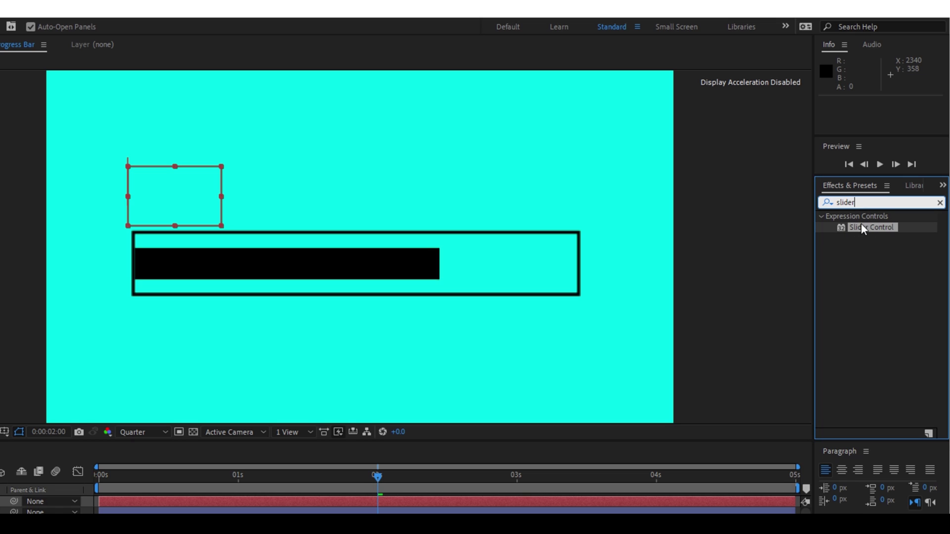
drag(868, 228, 187, 386)
key(v)
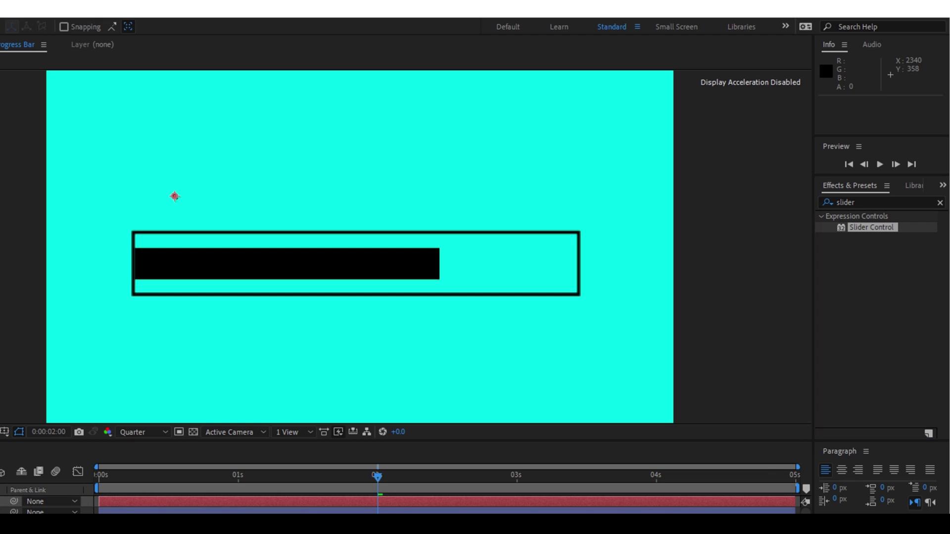
click(377, 511)
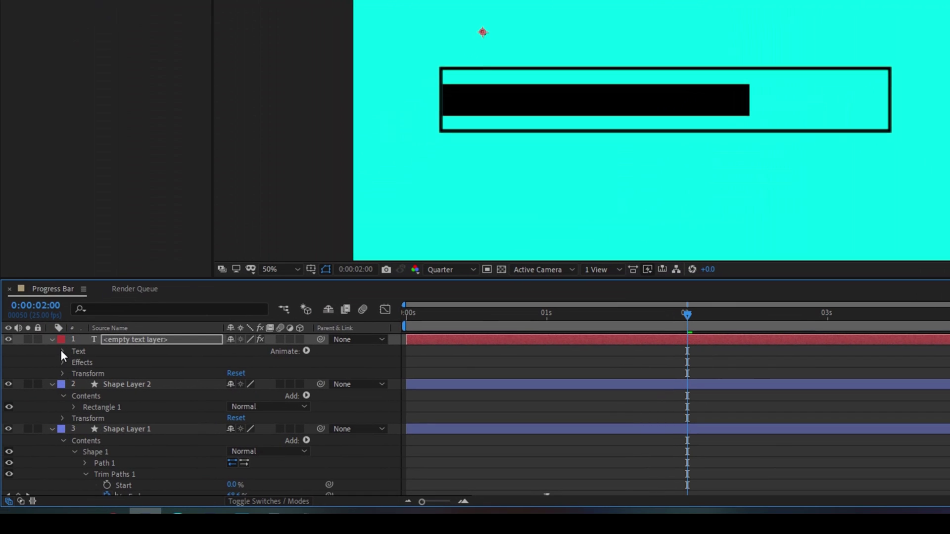
- Pick-whip the text layer's Source Text to Slider Control's Slider so the counter shows 0
click(61, 350)
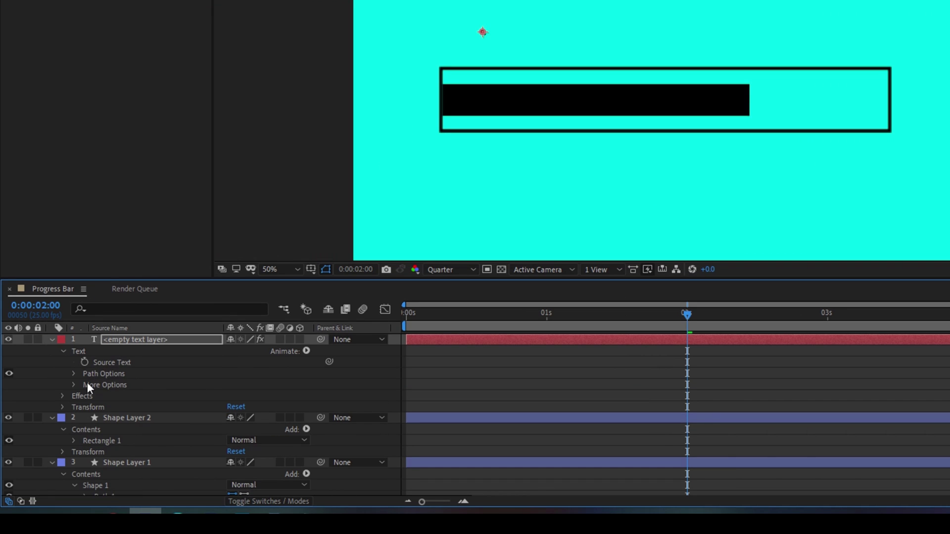
click(62, 397)
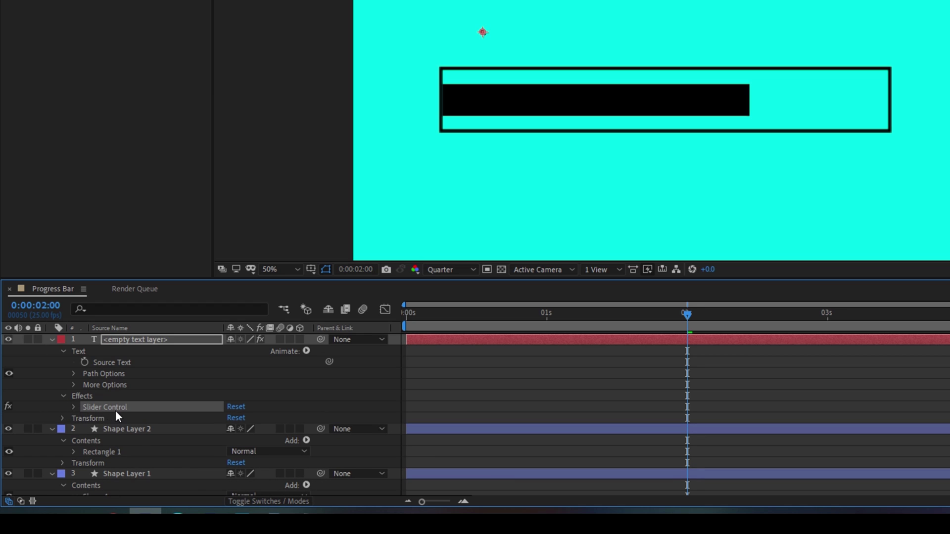
click(75, 407)
click(116, 418)
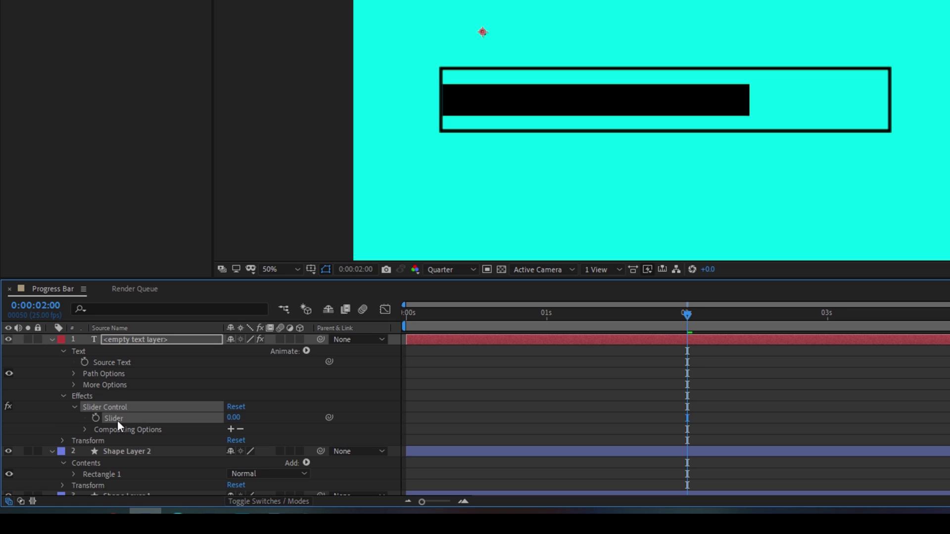
click(330, 363)
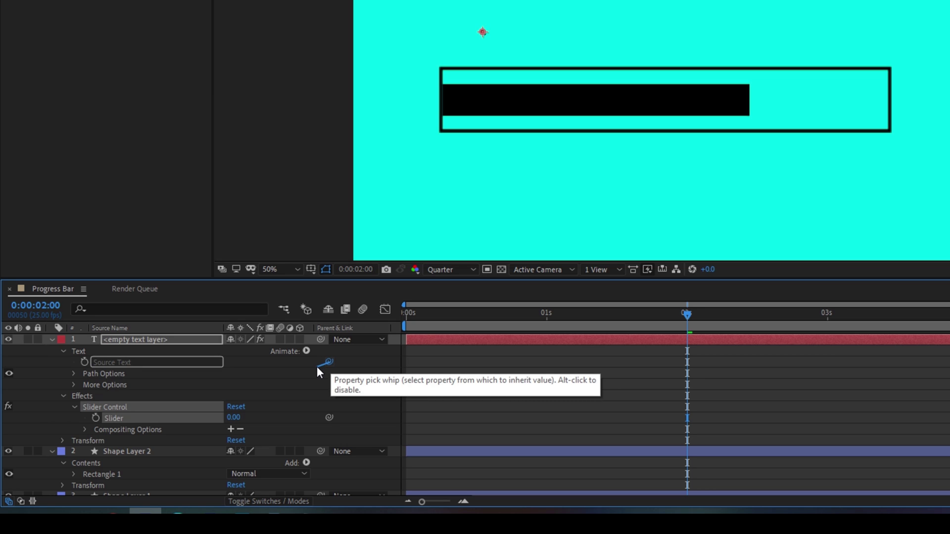
drag(317, 367, 110, 420)
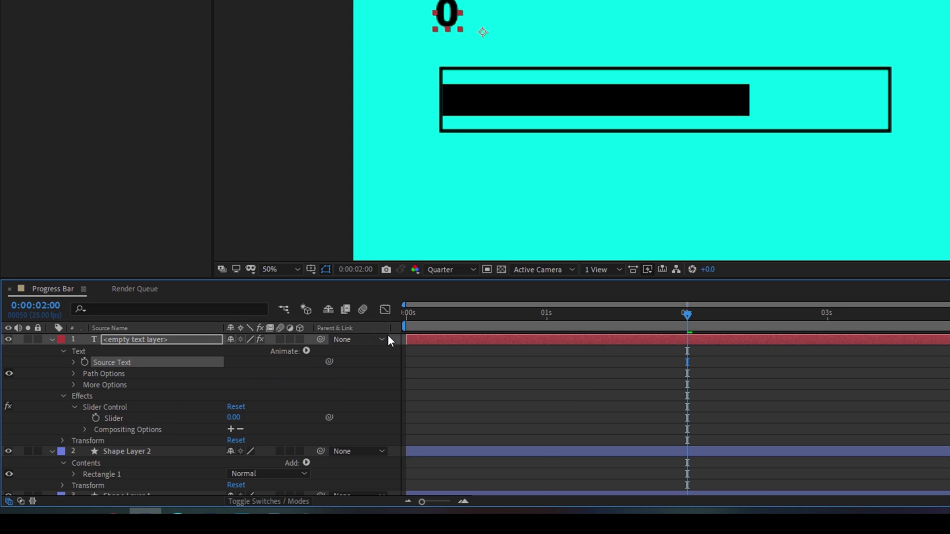
click(546, 313)
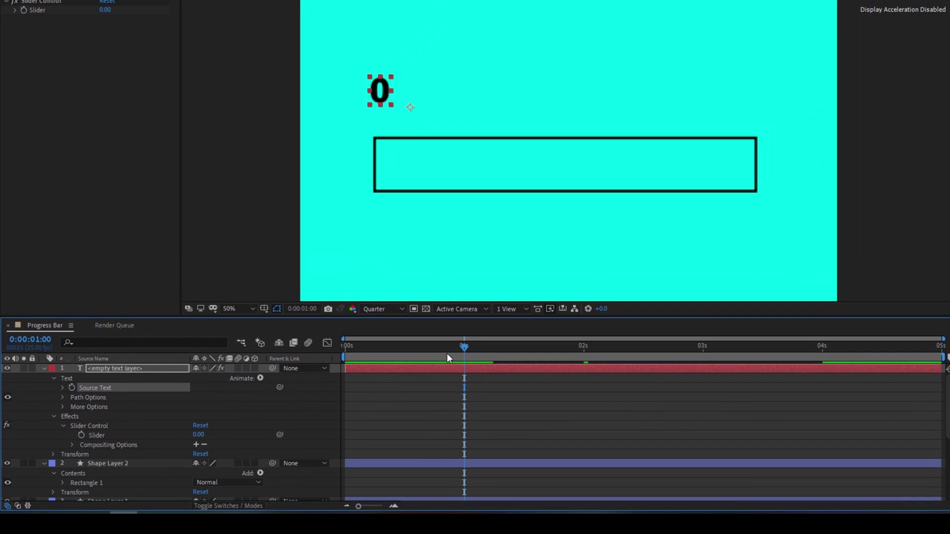
- Keyframe the Slider at 0 at 1 second and 100 at 4 seconds, then select both keyframes
click(80, 435)
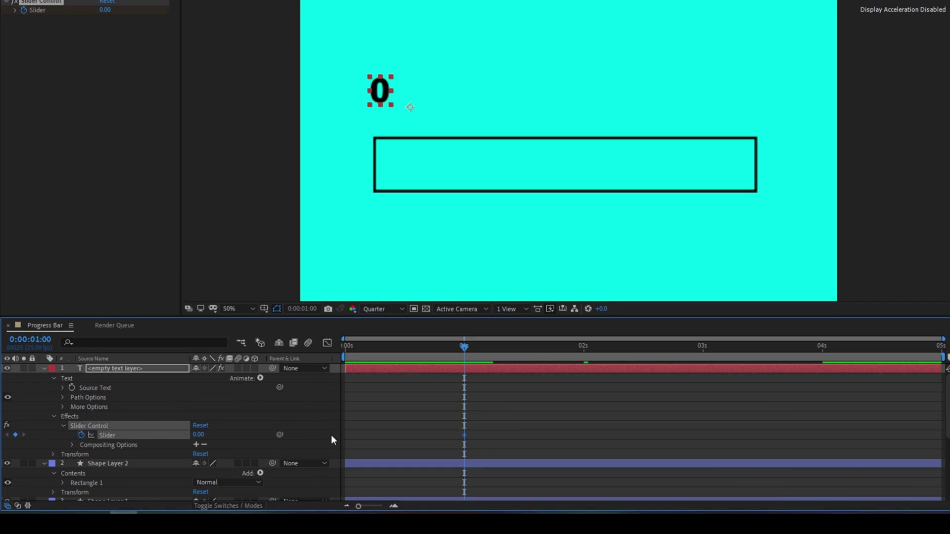
click(821, 347)
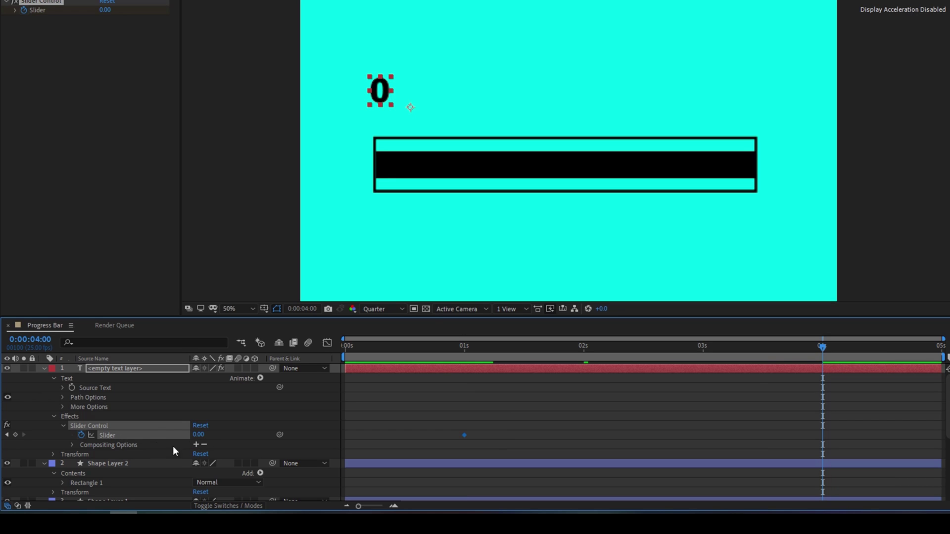
click(196, 435)
text(100)
key(Return)
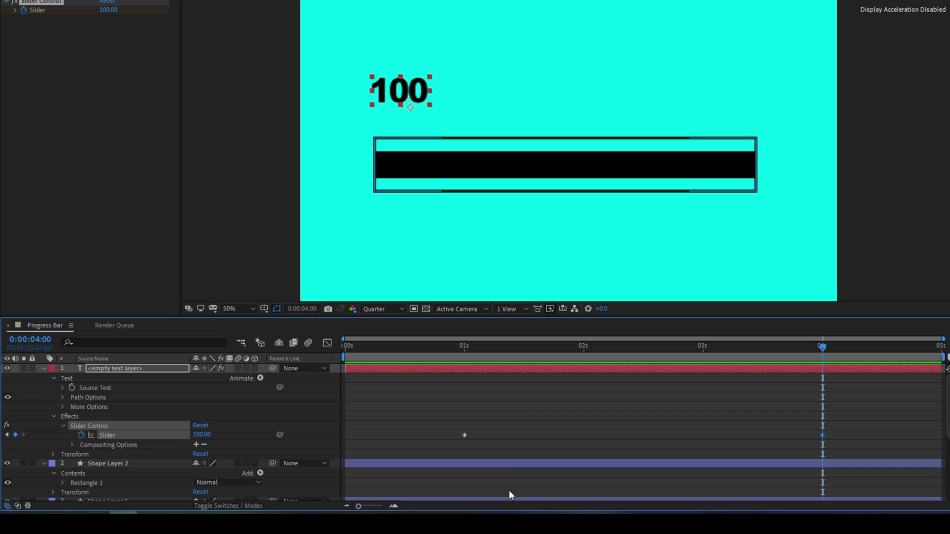
drag(423, 422, 832, 438)
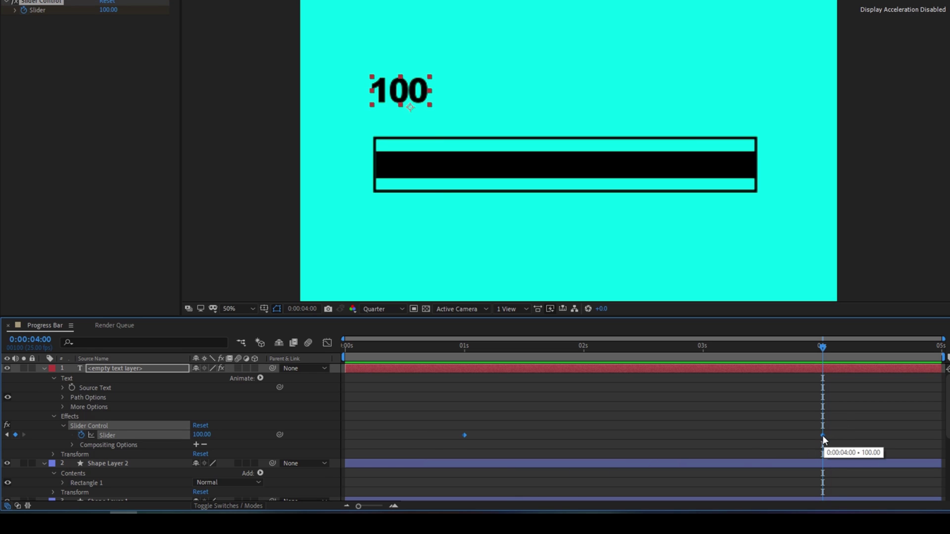
- Apply Keyframe Assistant > Easy Ease to both Slider keyframes
right_click(822, 436)
mouse_move(842, 427)
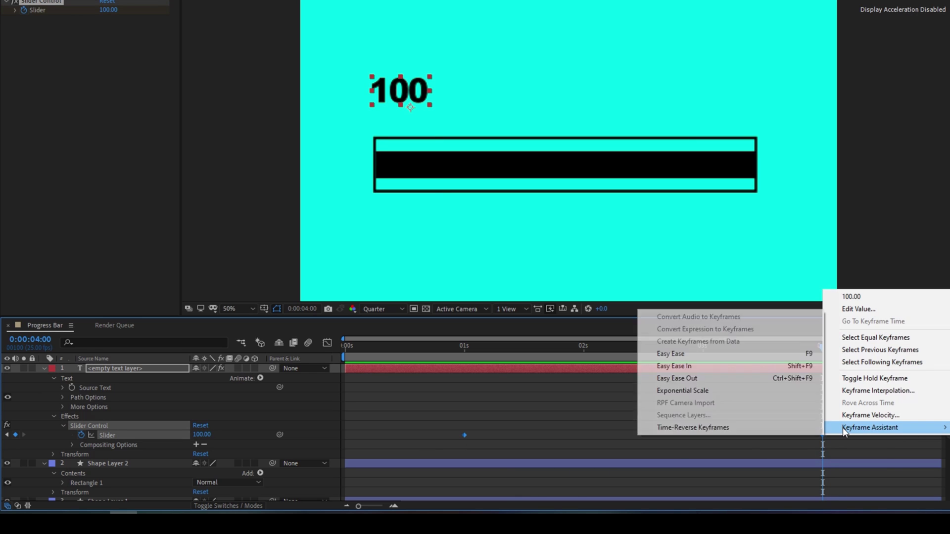
click(684, 353)
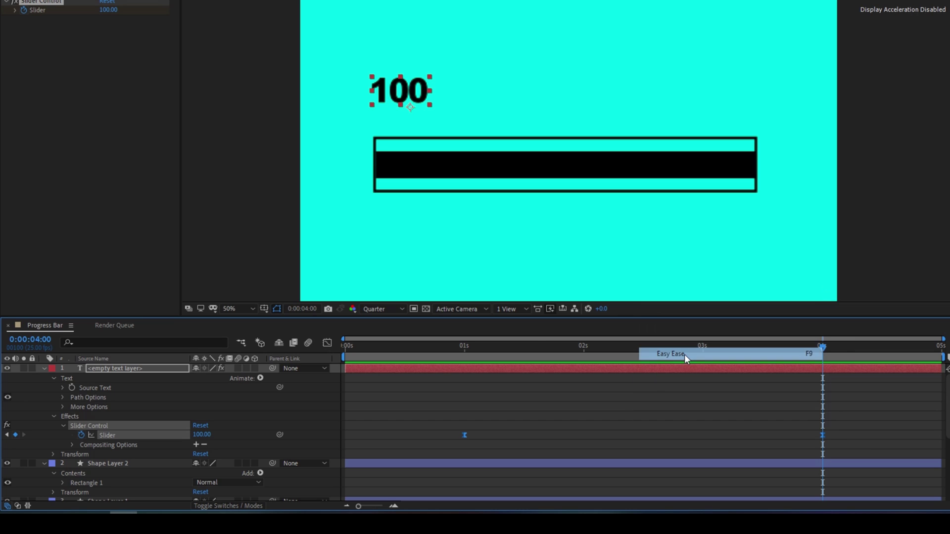
- Drag the last keyframe's speed-graph influence handle left, then scrub back to check the counter reads 96.7
click(327, 342)
right_click(450, 440)
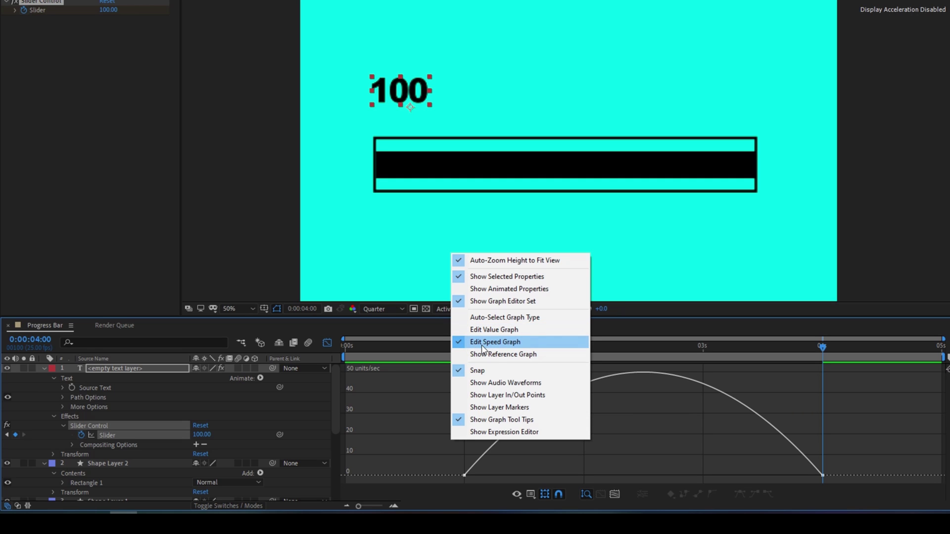
click(821, 475)
click(822, 474)
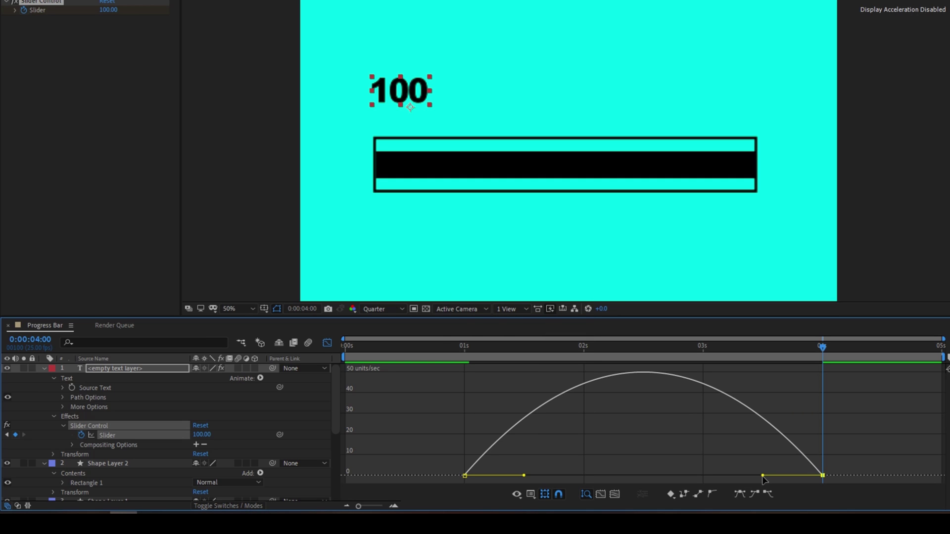
drag(764, 476, 625, 479)
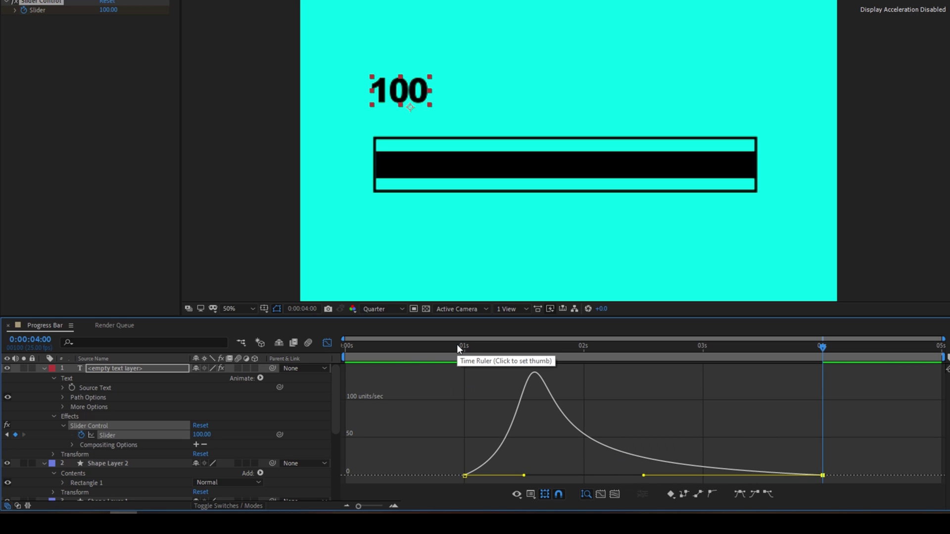
click(327, 342)
drag(448, 346, 719, 412)
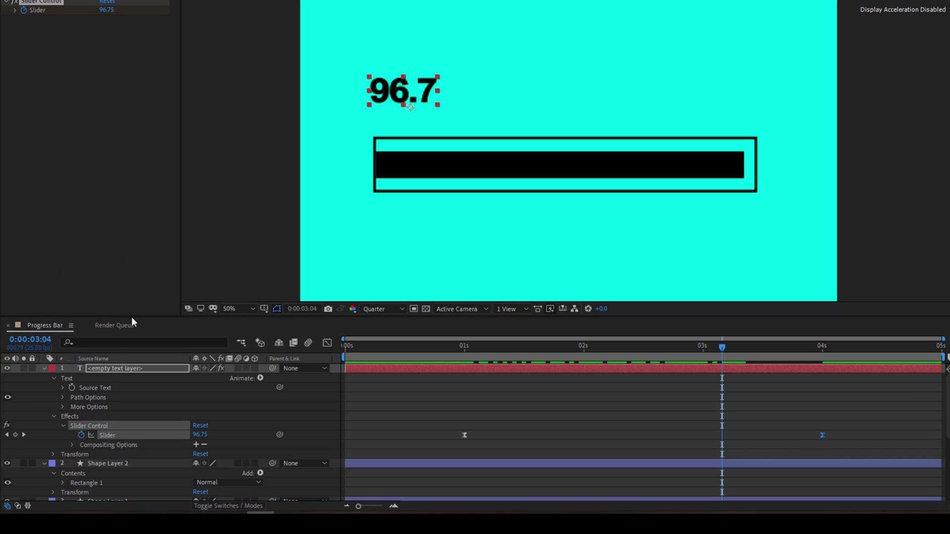
- Set the Source Text expression to Math.round(effect("Slider Control")("Slider"))+"%" and preview the whole-percent counter
alt+click(72, 387)
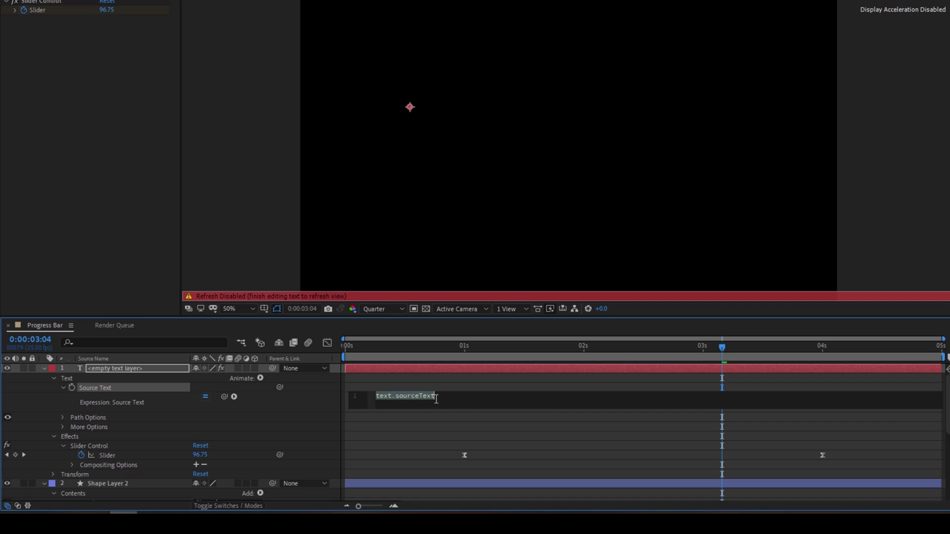
text(Math.round(effect("Slider Control")("Slider"))+"%")
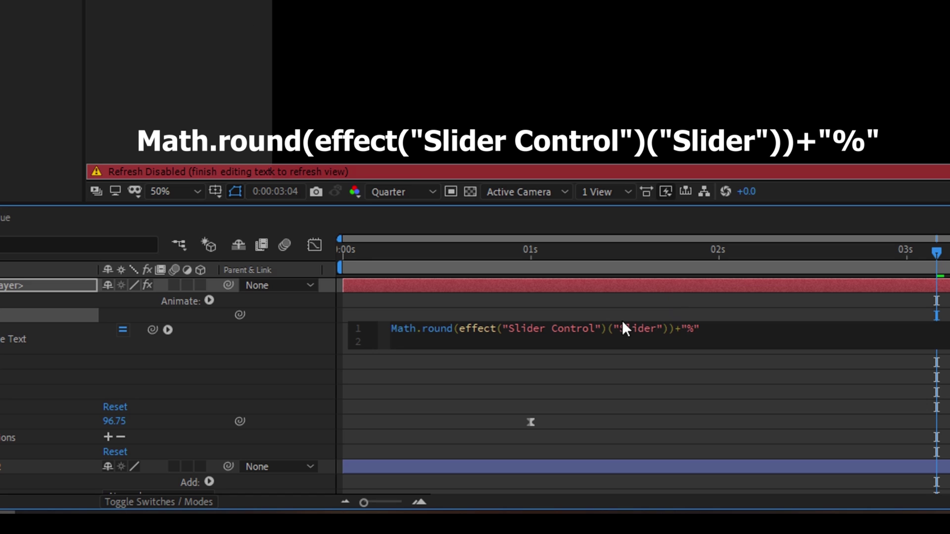
drag(711, 328, 680, 329)
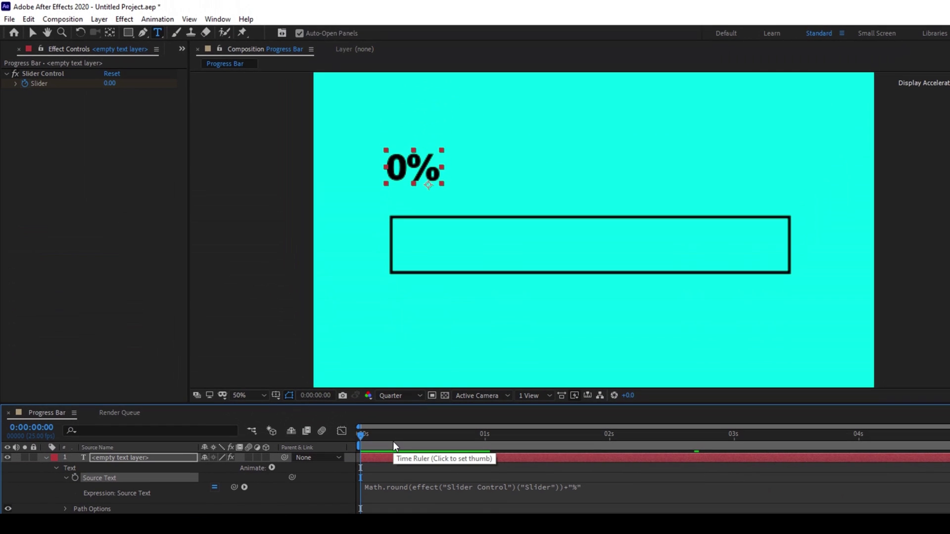
key(space)
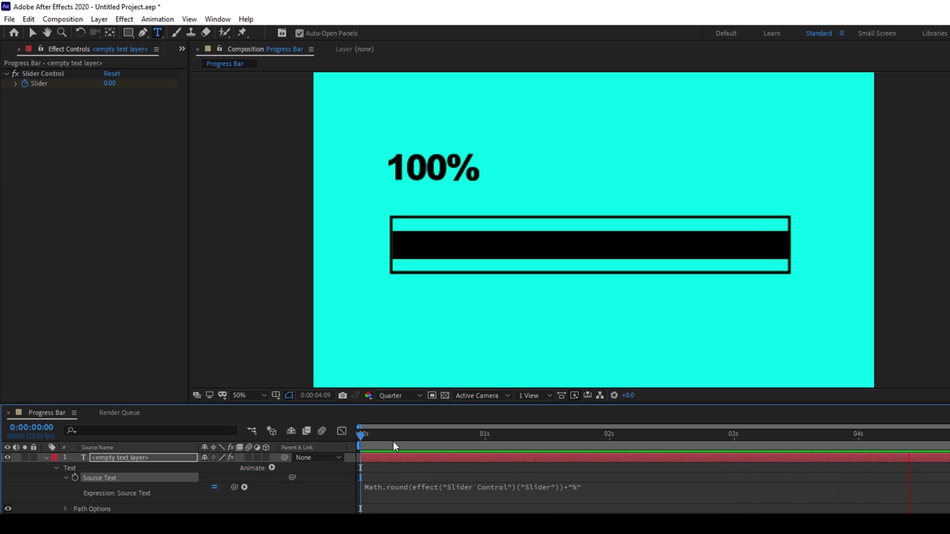
key(space)
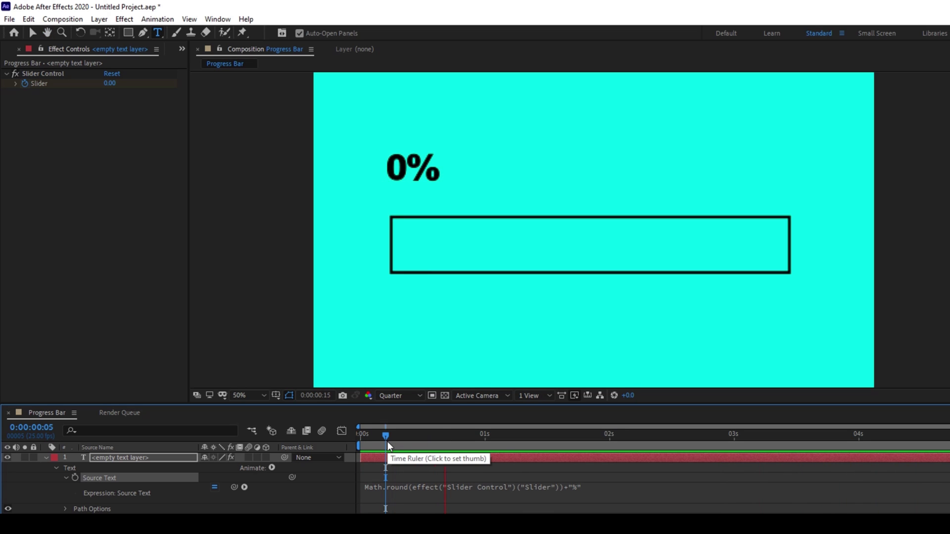